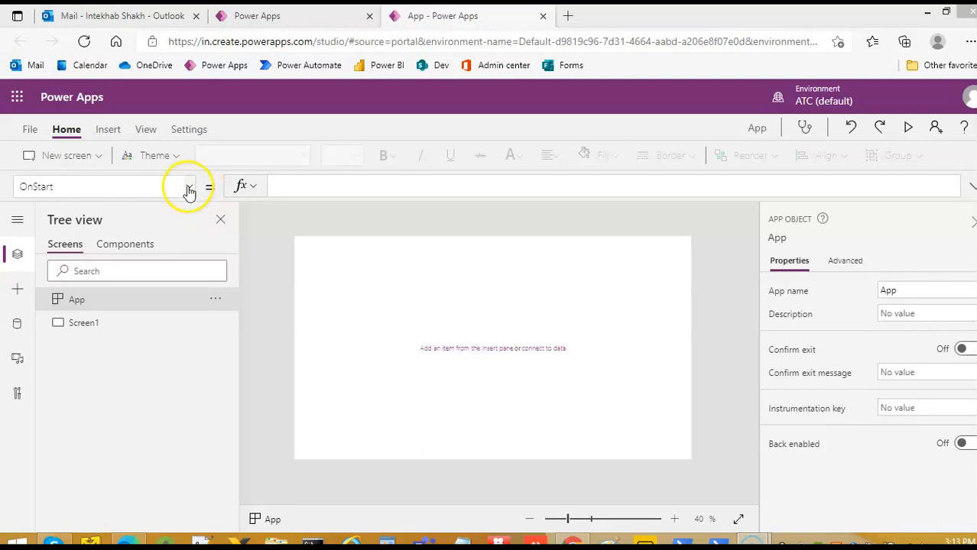
Start the App object's OnStart formula as ClearCollect(ColUsers, {}) with an empty record.
left_click(84, 300)
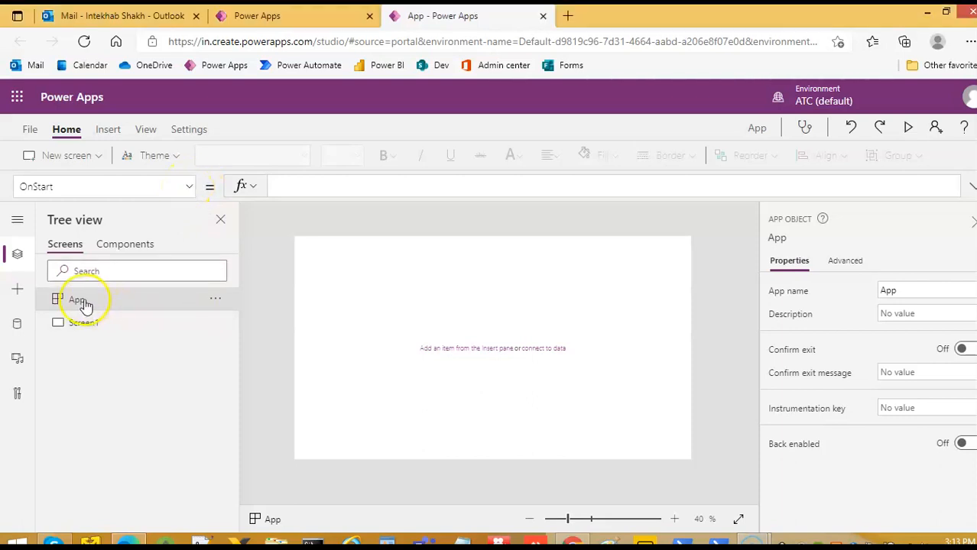
left_click(289, 188)
type("ClearCollec")
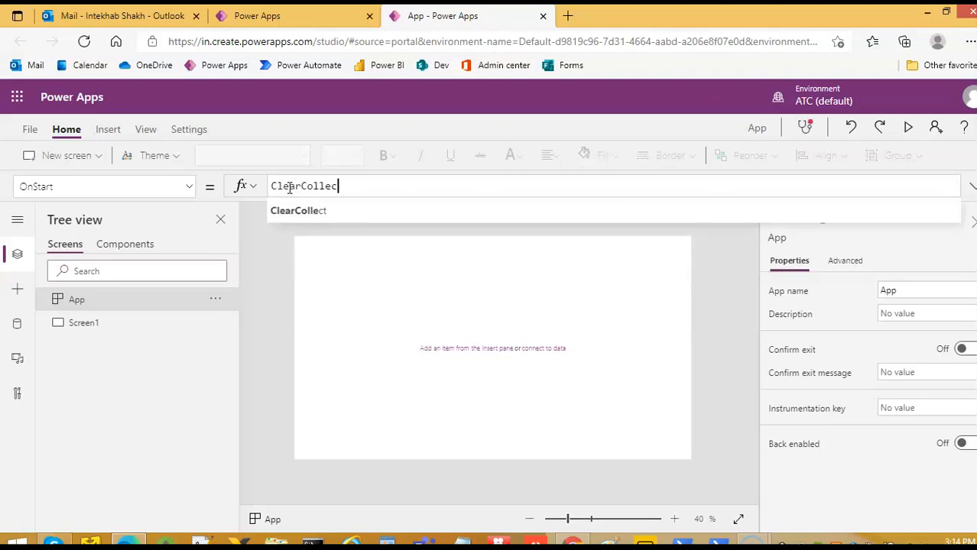
type("t(")
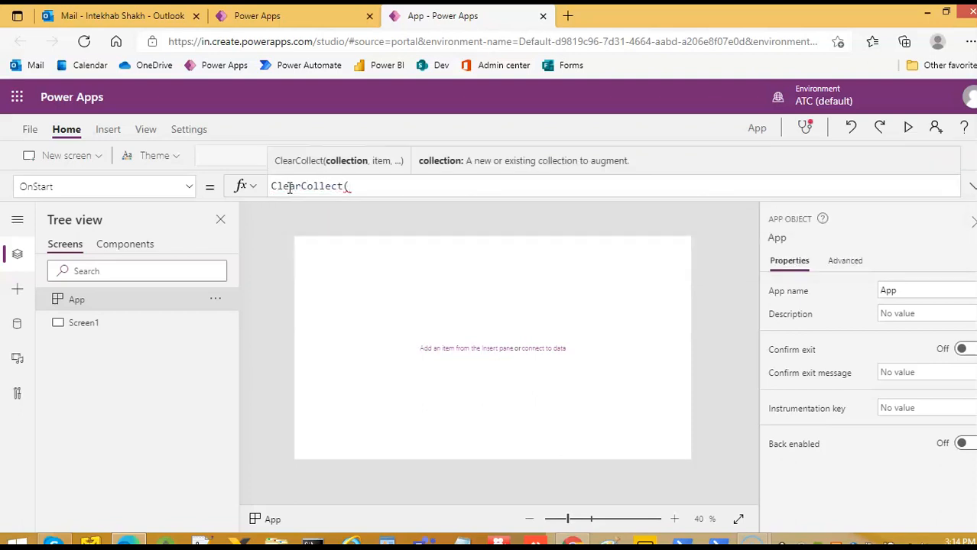
type("ColUsers")
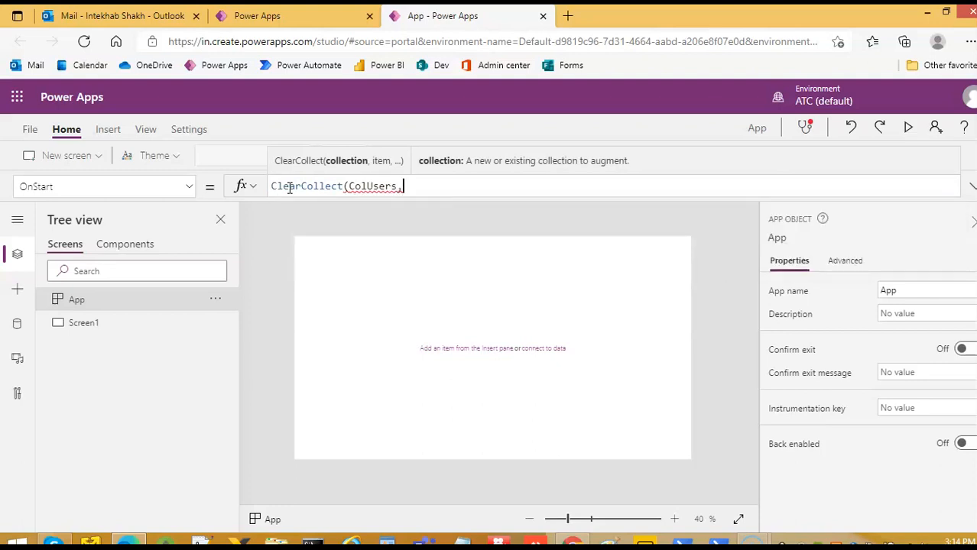
type(", {}")
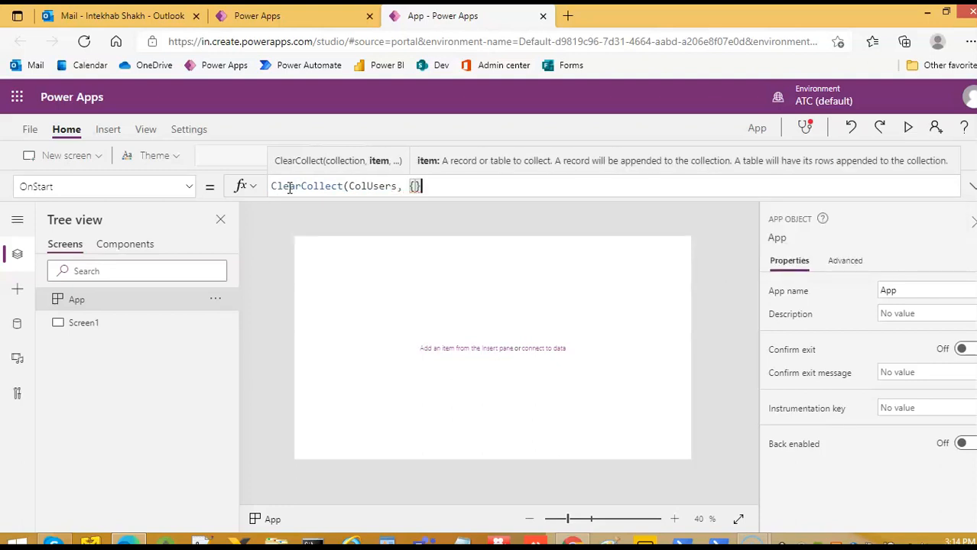
type(")")
Fill the ColUsers record with the fields ID, FirstName and LastName, each set to an empty string.
type(" ID:\"\", ")
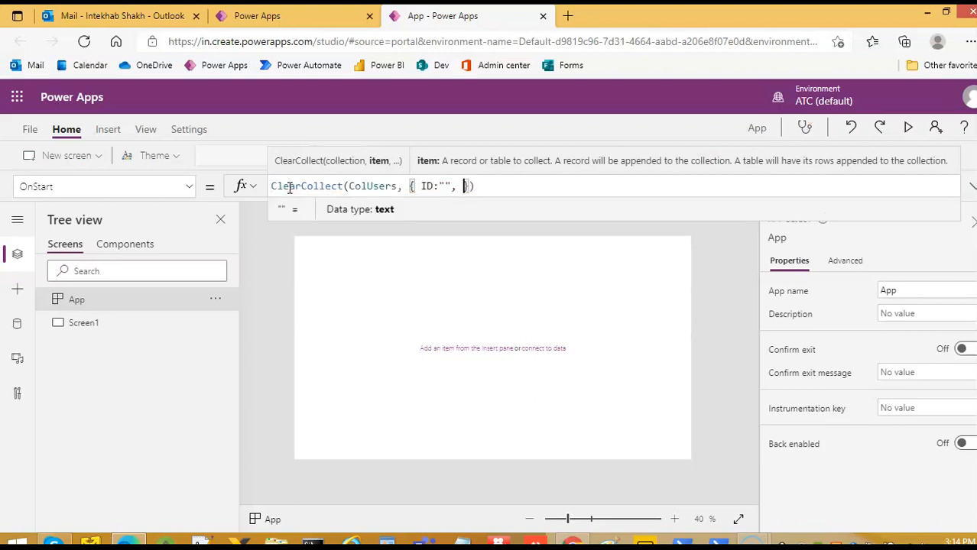
type("FirstName")
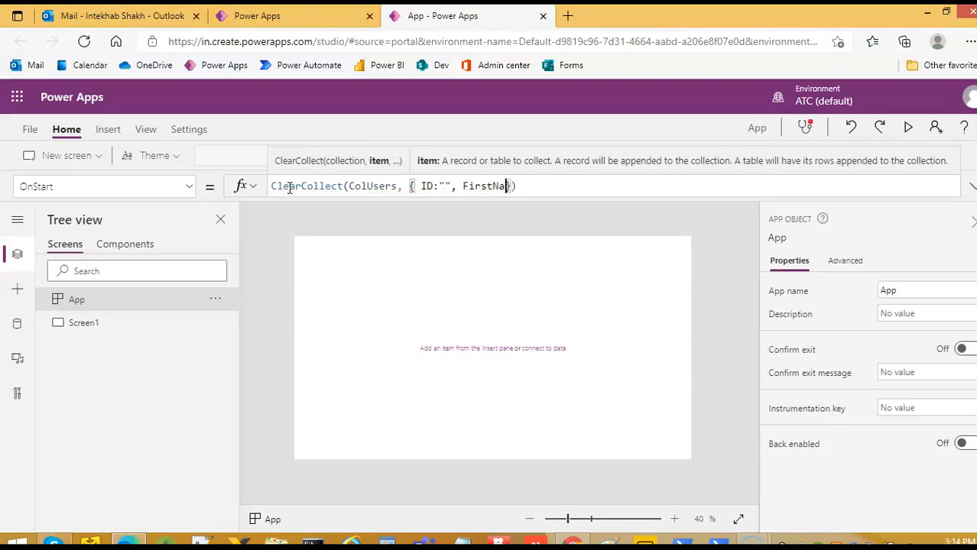
type(":\"\"")
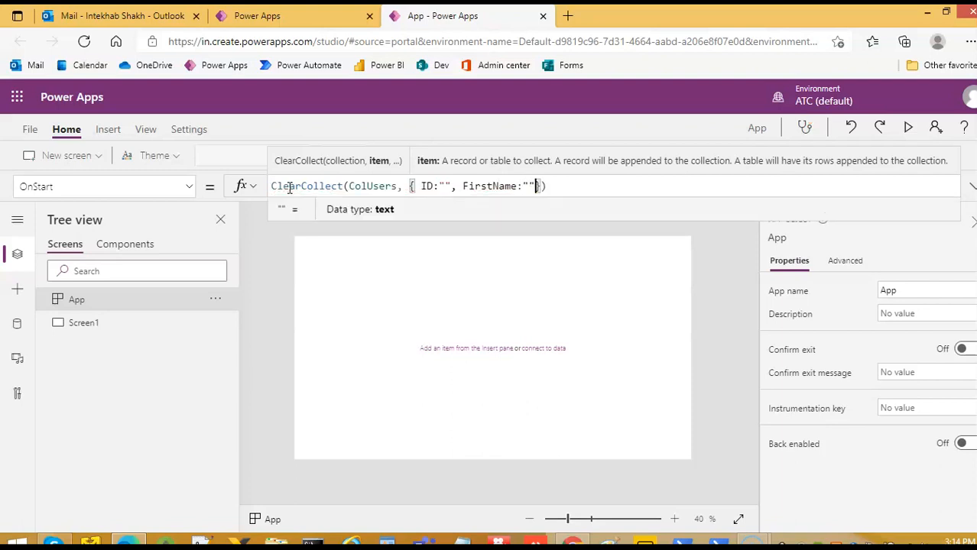
type(",")
type(" Last")
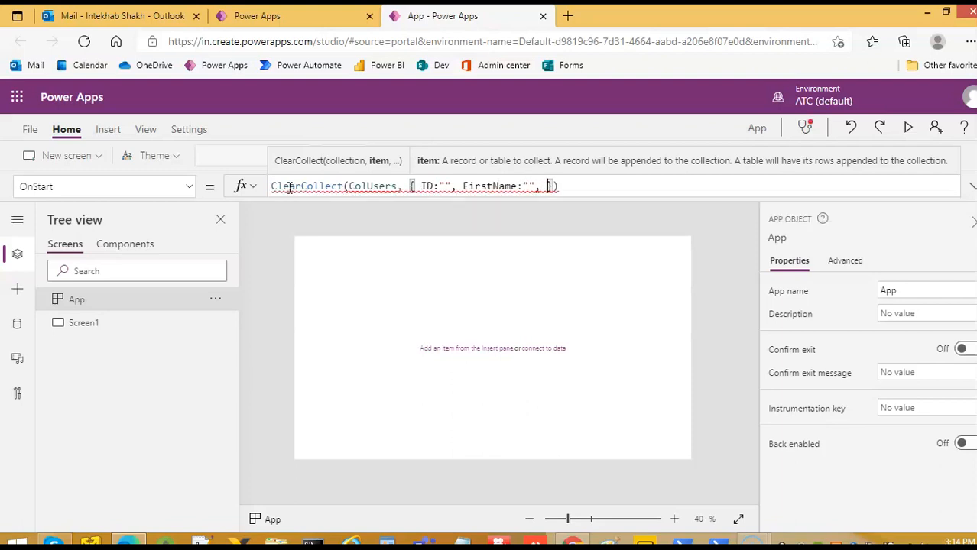
type("Name:\"\"")
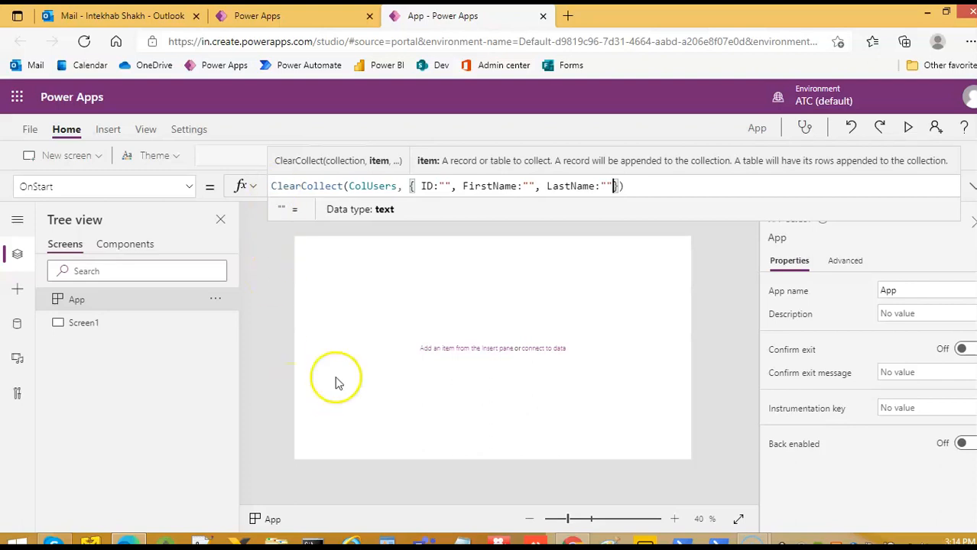
Insert a vertical gallery on Screen1 and enlarge it to about 1048 wide by 710 high.
left_click(378, 320)
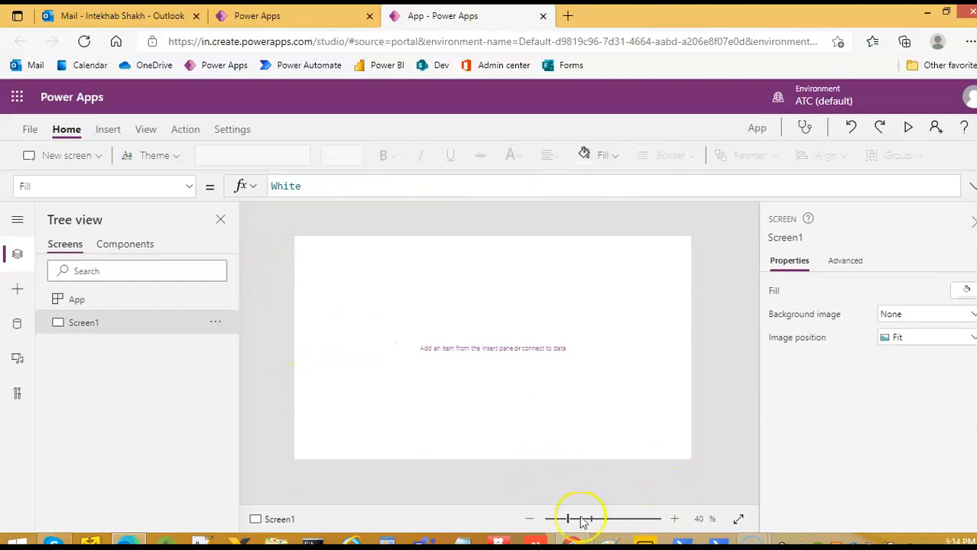
left_click_drag(569, 522, 574, 522)
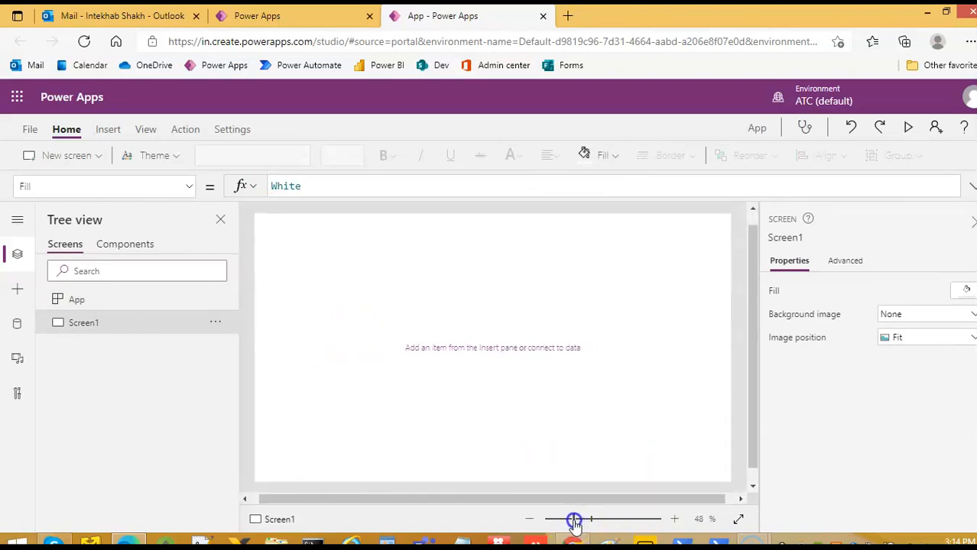
left_click(107, 127)
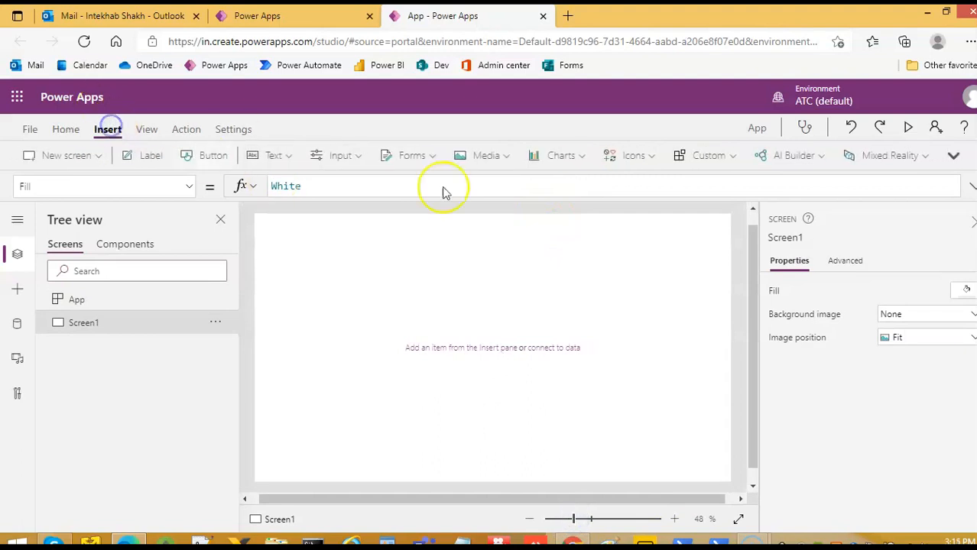
left_click(954, 157)
left_click(855, 184)
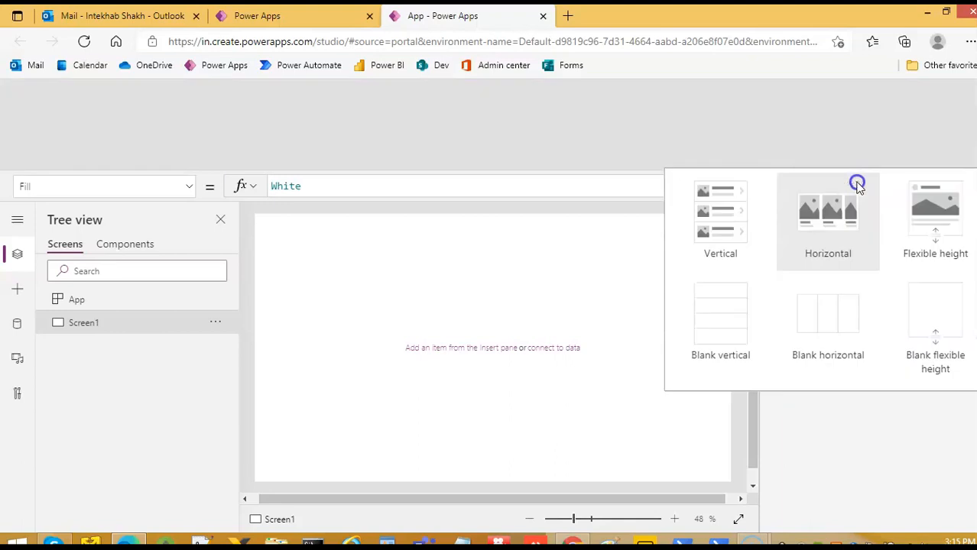
left_click(716, 197)
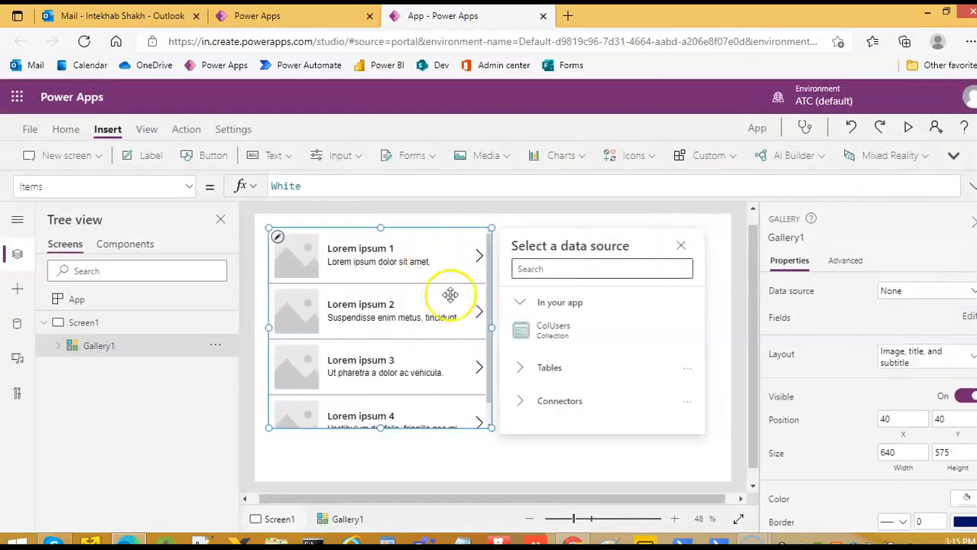
left_click_drag(491, 429, 633, 480)
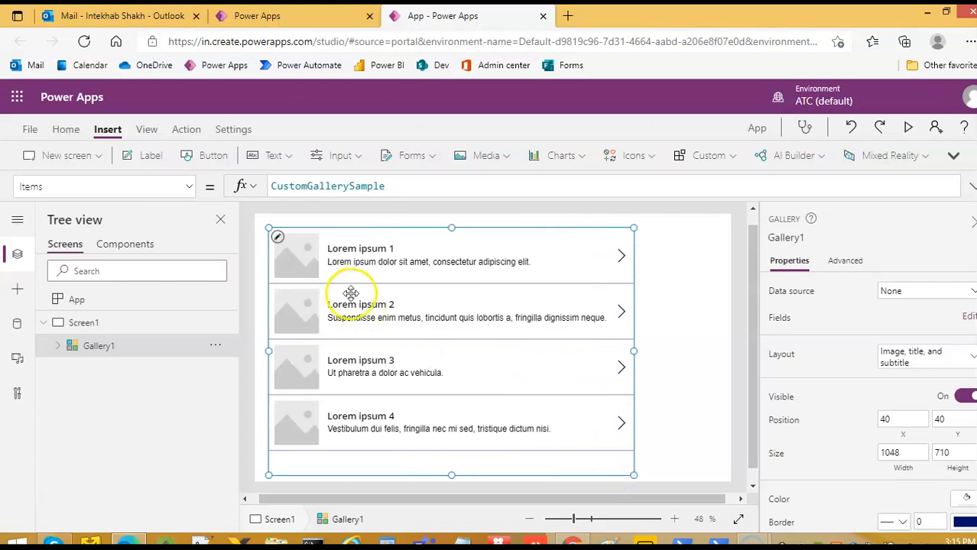
Set the gallery's data source to the ColUsers collection and delete the image from its template.
left_click(926, 301)
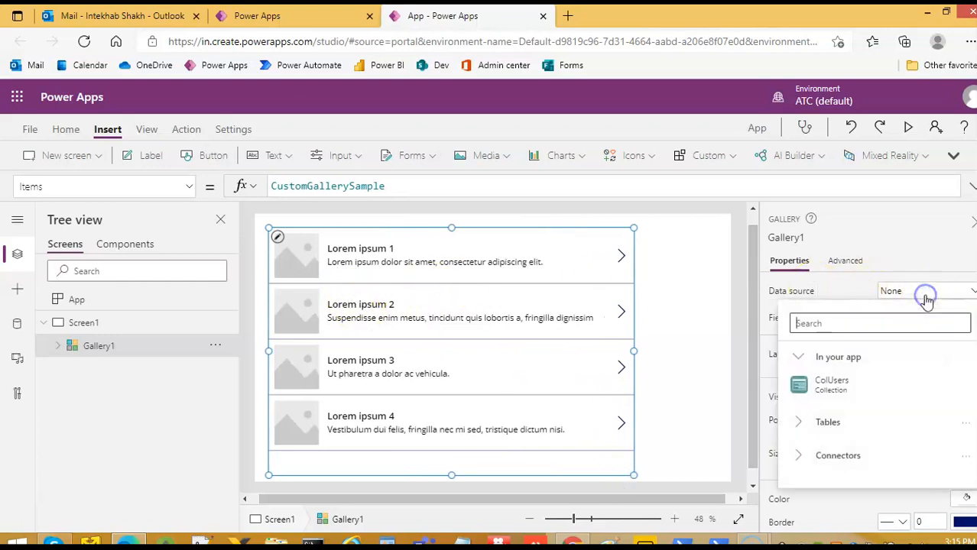
left_click(833, 385)
left_click(293, 247)
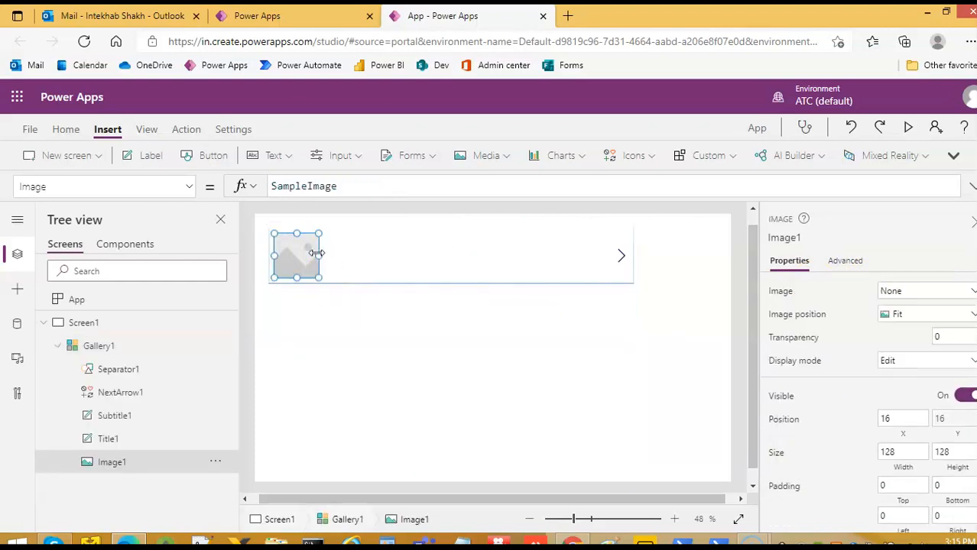
key("Delete")
left_click(317, 227)
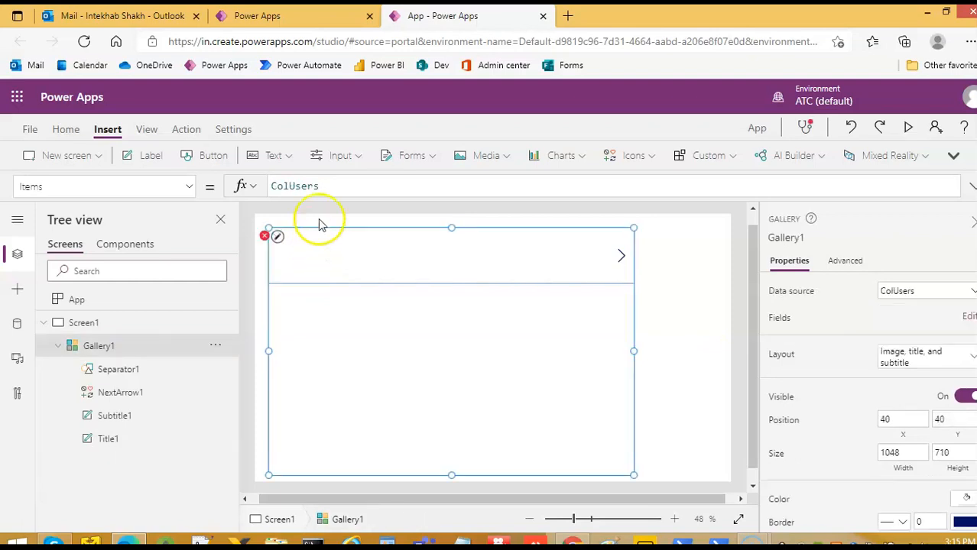
Replace the X formula of the gallery's Title1 label, which refers to the deleted image, with 0.
left_click(277, 238)
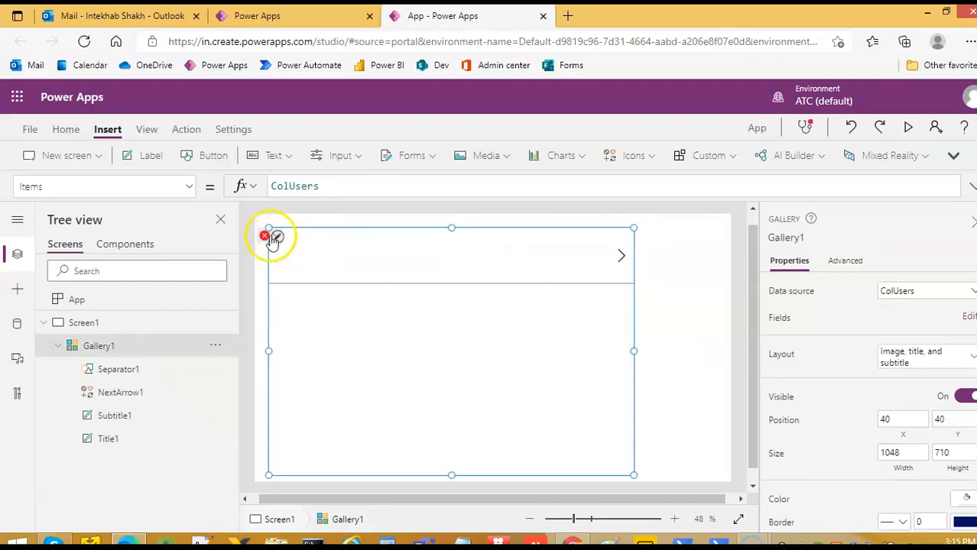
left_click(298, 259)
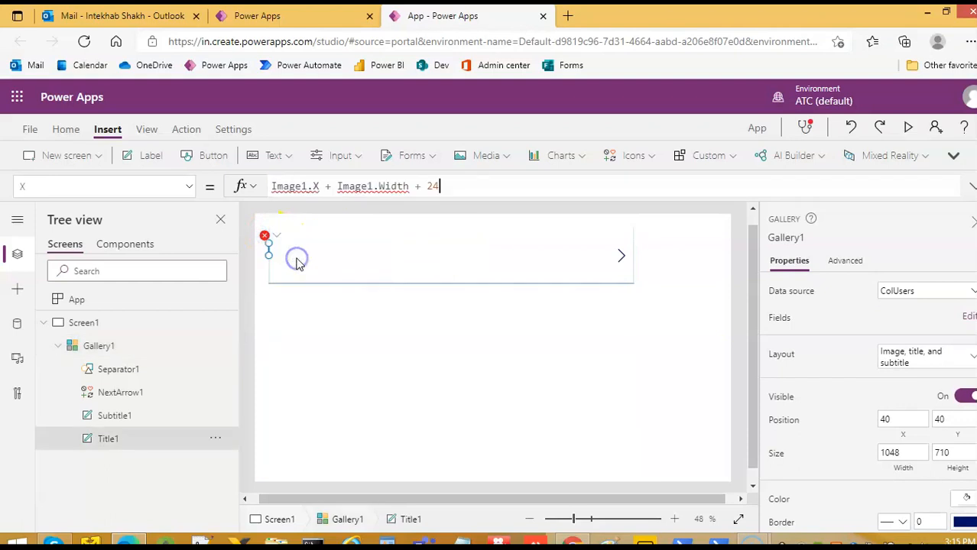
left_click(459, 186)
left_click_drag(460, 185, 252, 186)
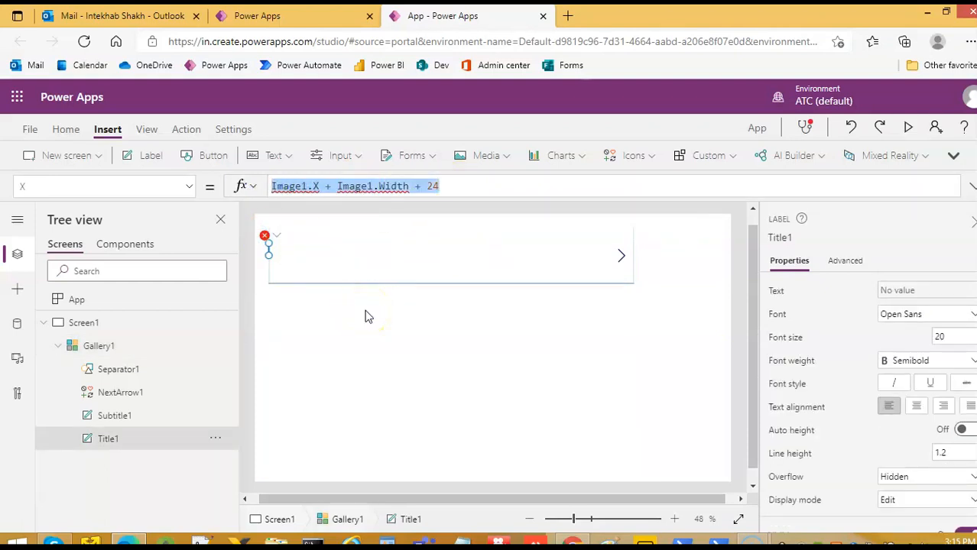
type("0")
left_click(326, 260)
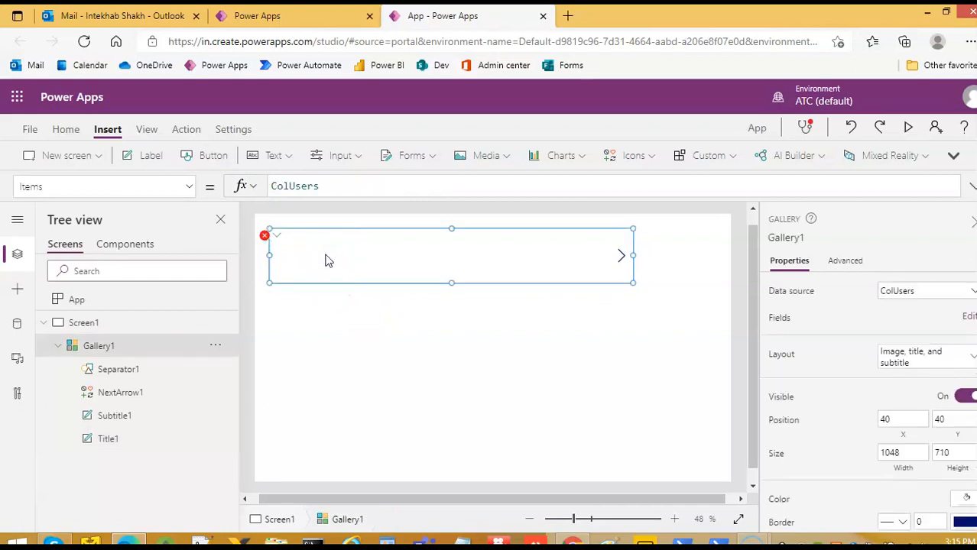
Replace the Width formula of the Title1 label, which refers to the deleted image, with 0.
left_click(275, 238)
left_click(302, 256)
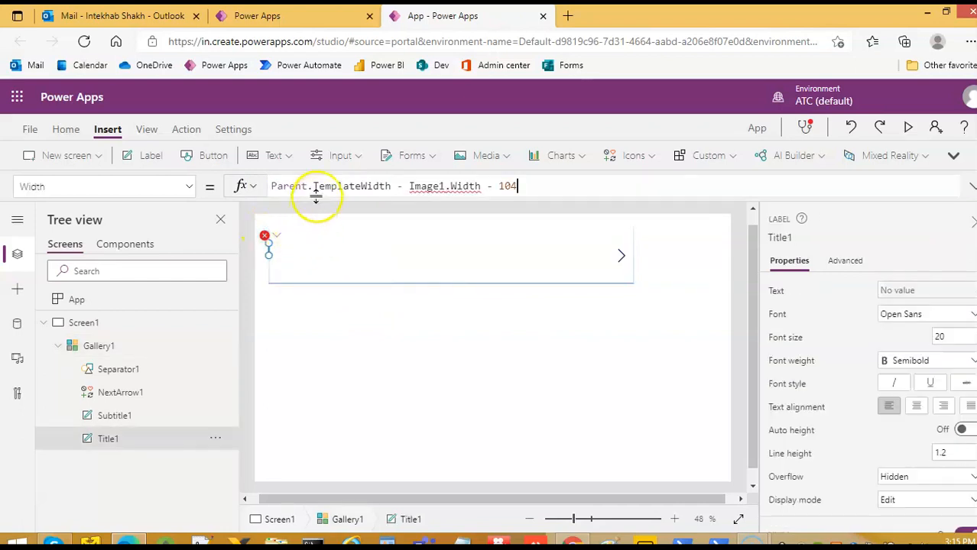
left_click(503, 187)
left_click_drag(503, 187, 227, 186)
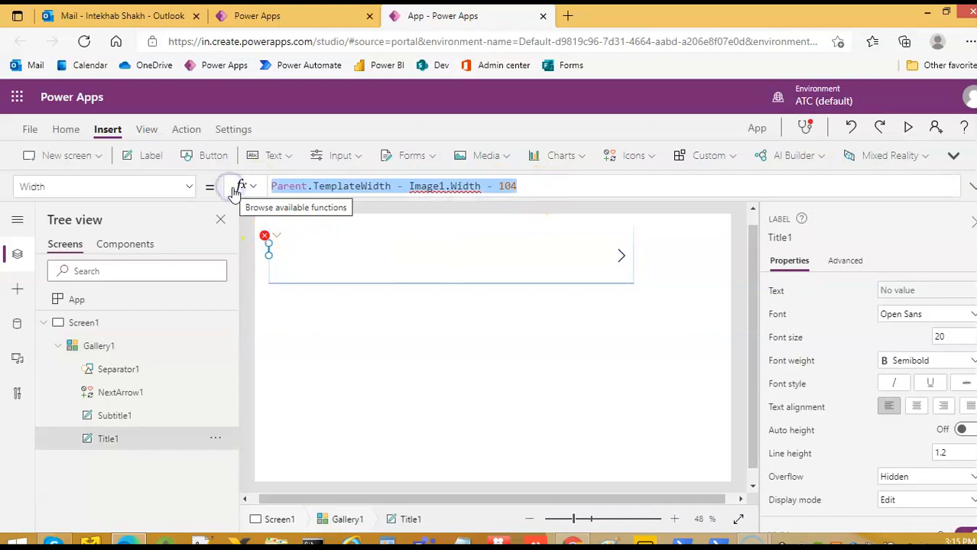
type("0")
left_click(404, 283)
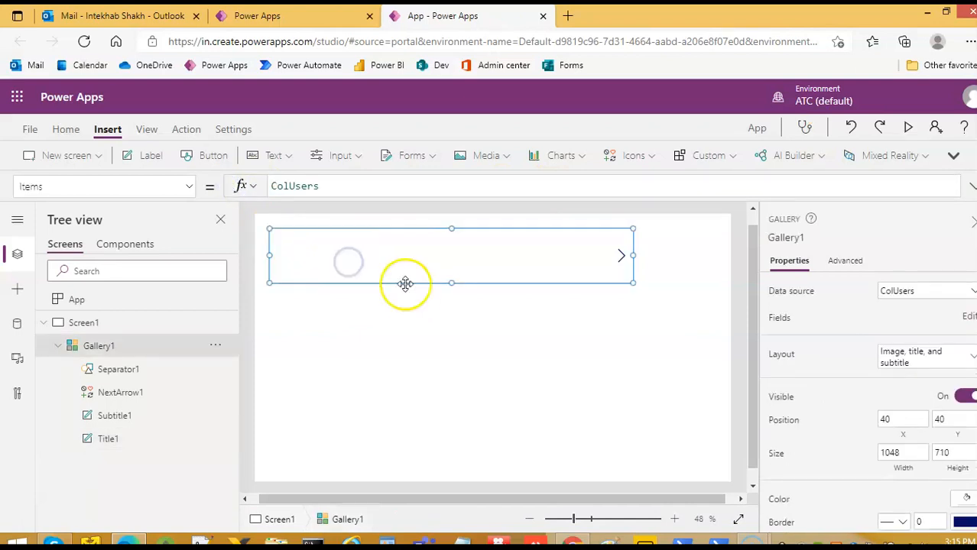
left_click(593, 320)
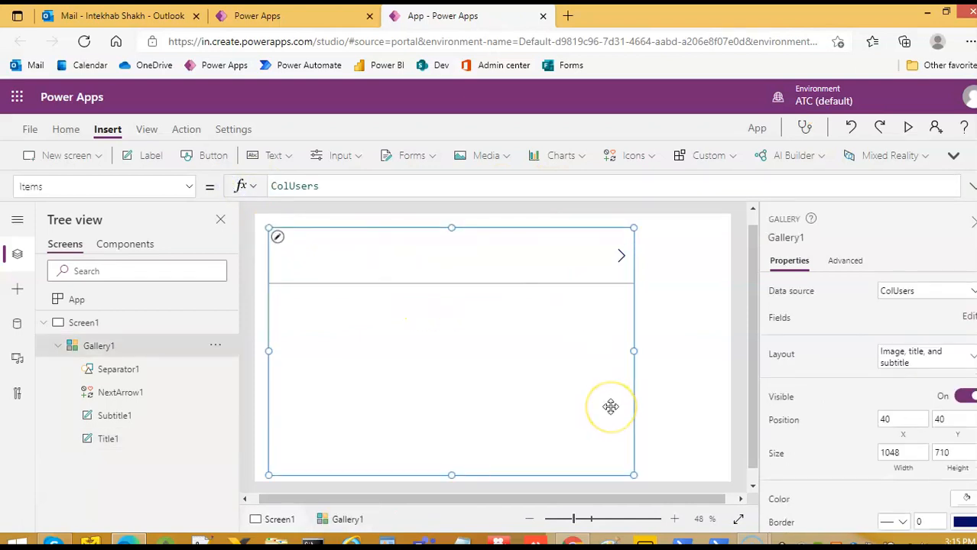
Insert a text input in the gallery template, narrow it to about half its width and place it at the row's left end.
left_click(385, 273)
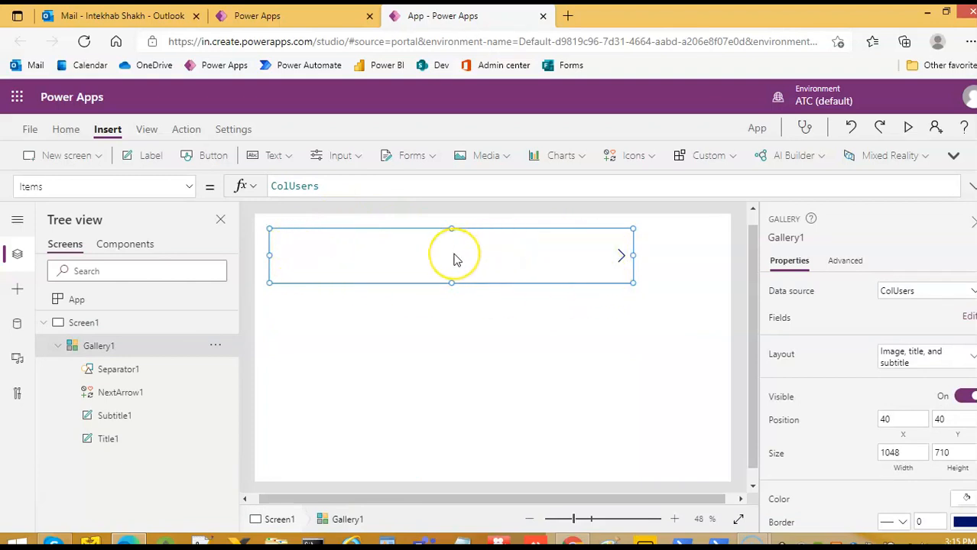
left_click(356, 157)
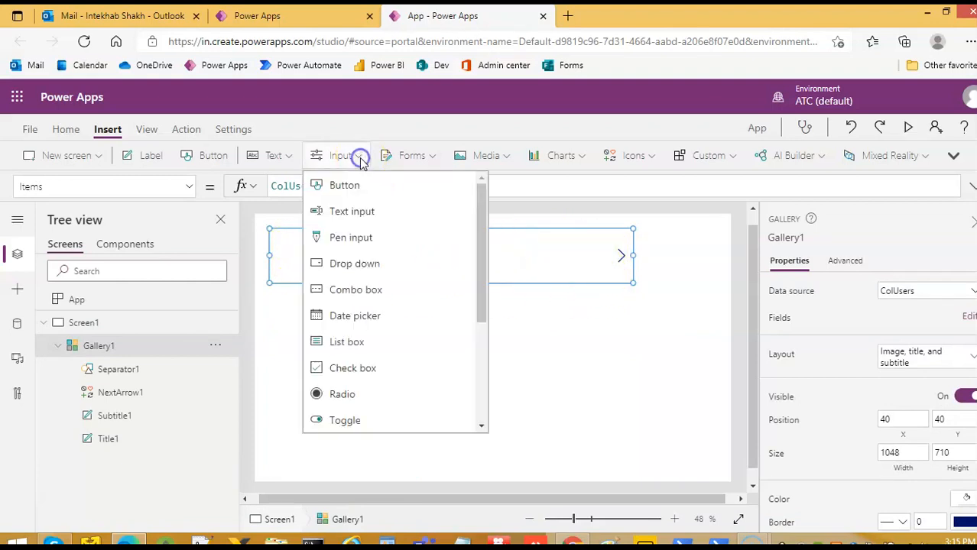
left_click(370, 213)
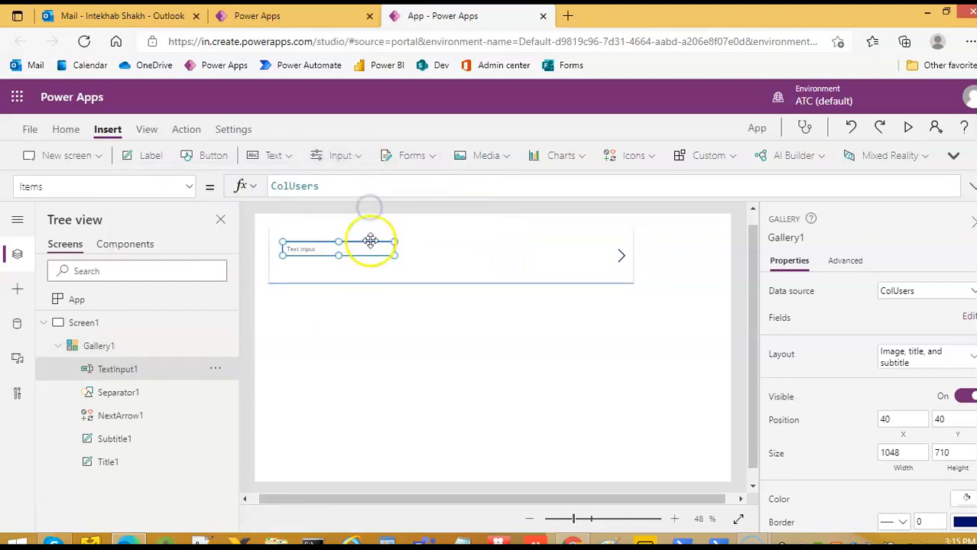
left_click_drag(393, 258, 320, 253)
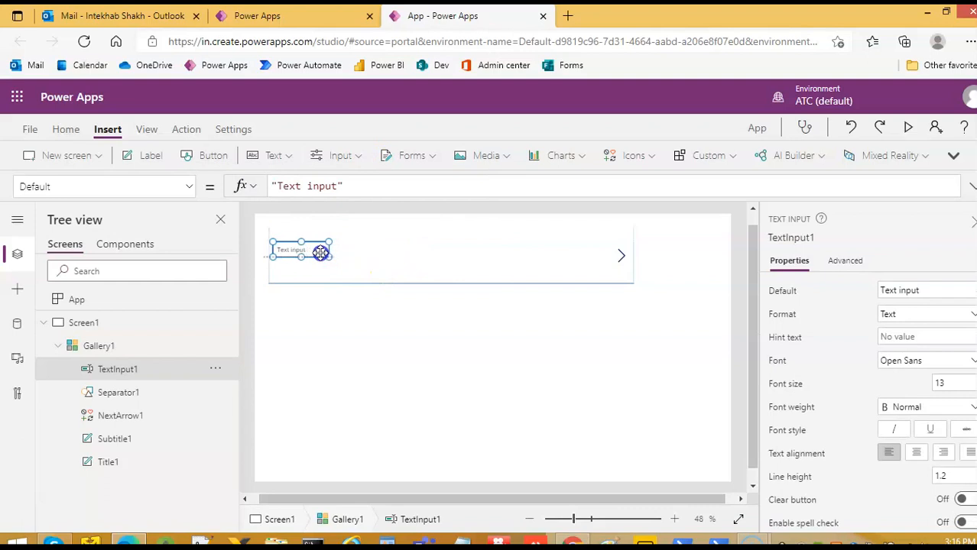
Add a second text input to the gallery template and place it just right of the first one.
left_click(357, 156)
left_click(384, 219)
left_click_drag(306, 252, 411, 251)
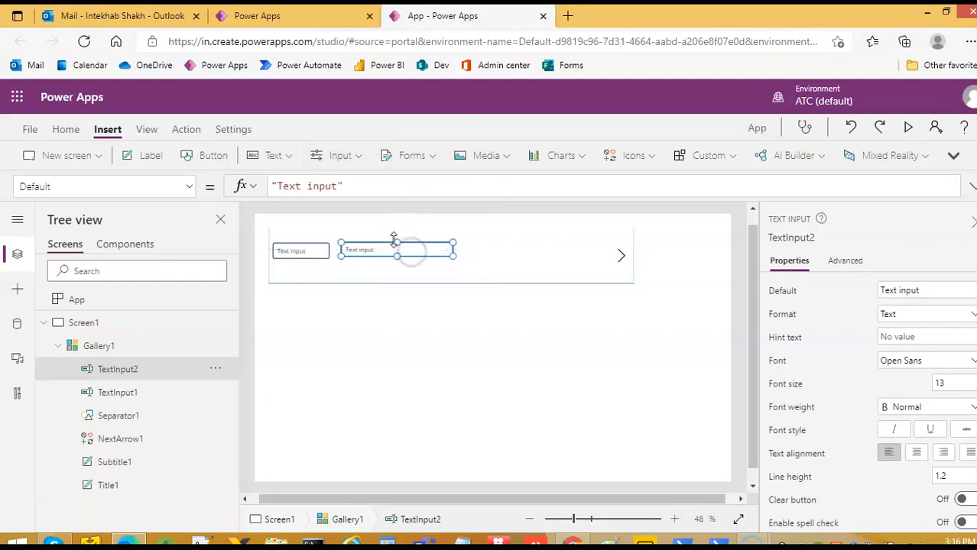
left_click_drag(452, 252, 453, 253)
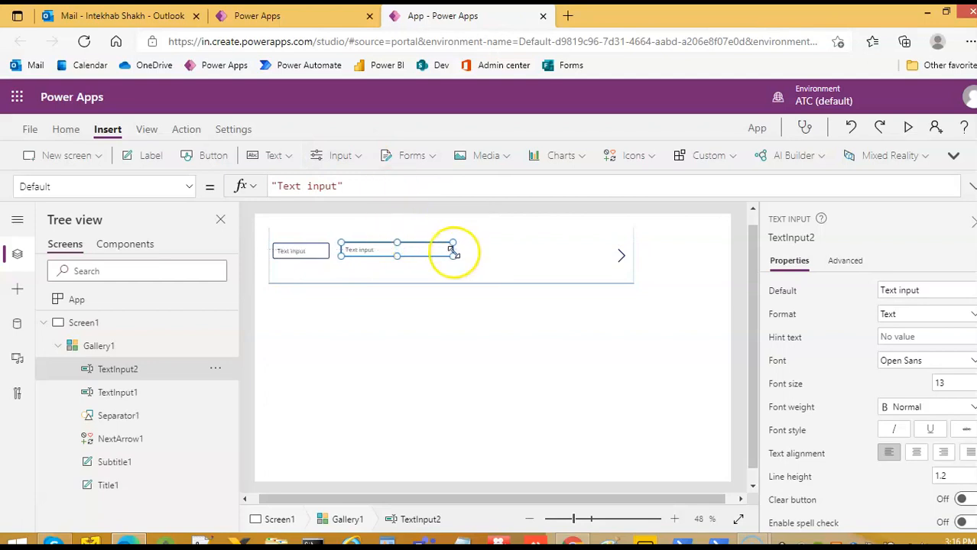
Add a third text input to the gallery template, between the second text input and the next arrow.
left_click(289, 156)
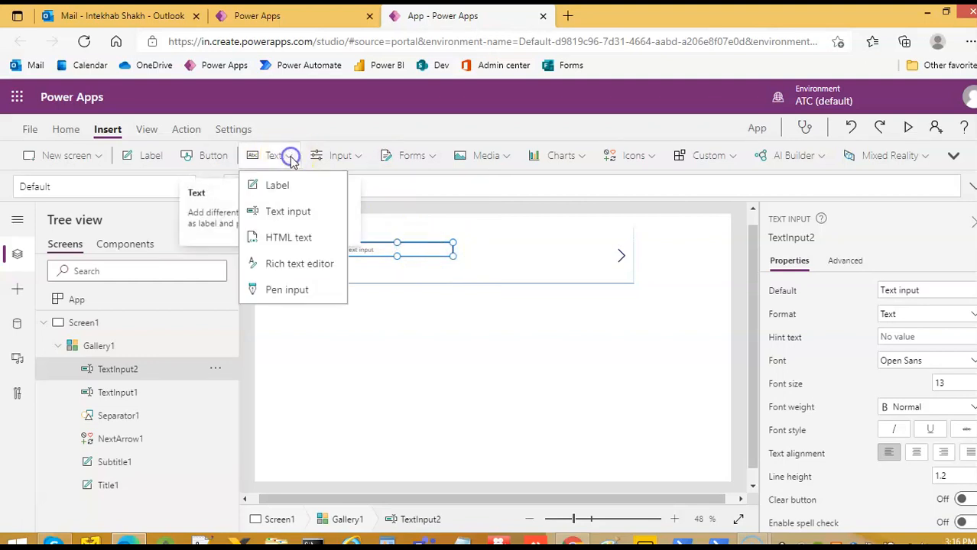
left_click(298, 211)
left_click_drag(356, 242, 541, 244)
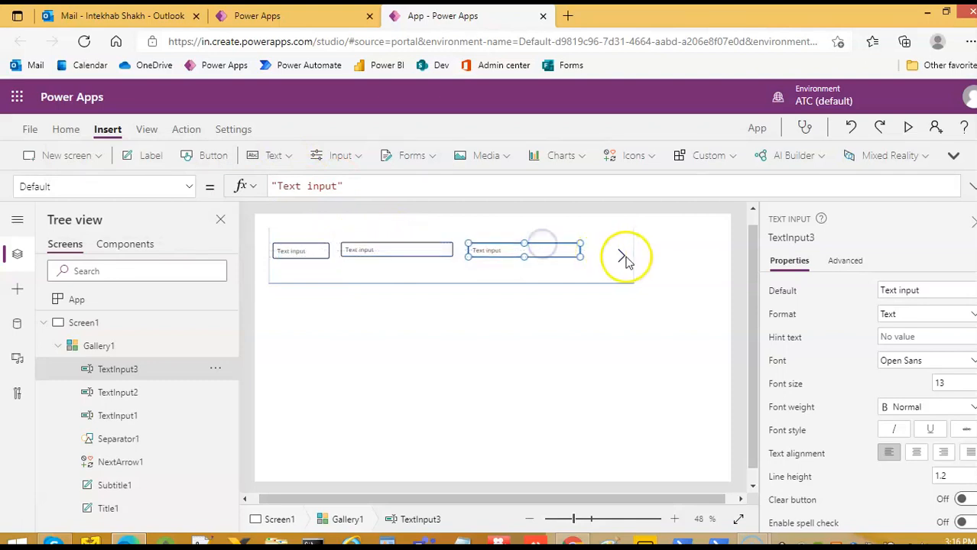
Move the next arrow just right of the third text input and check the gallery's field assignments.
left_click_drag(626, 260, 603, 250)
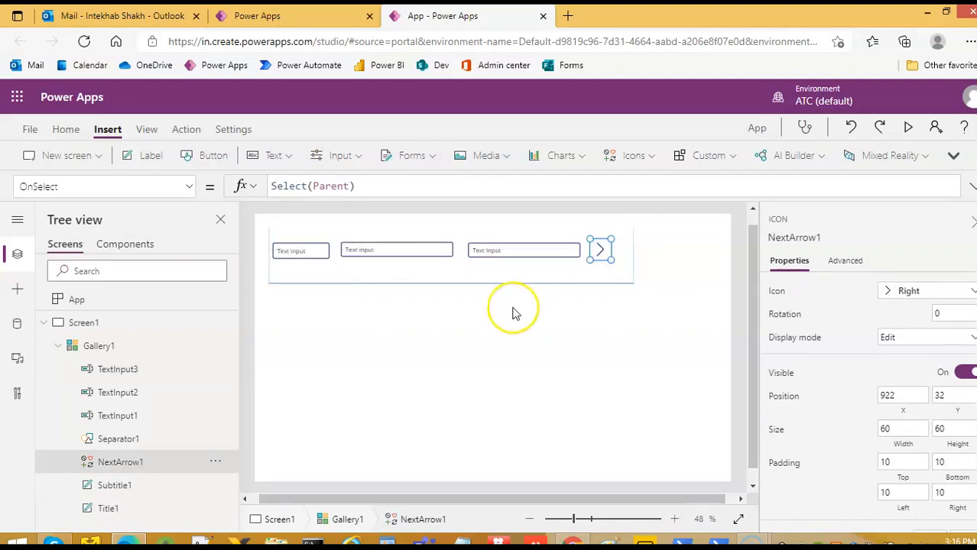
left_click(513, 308)
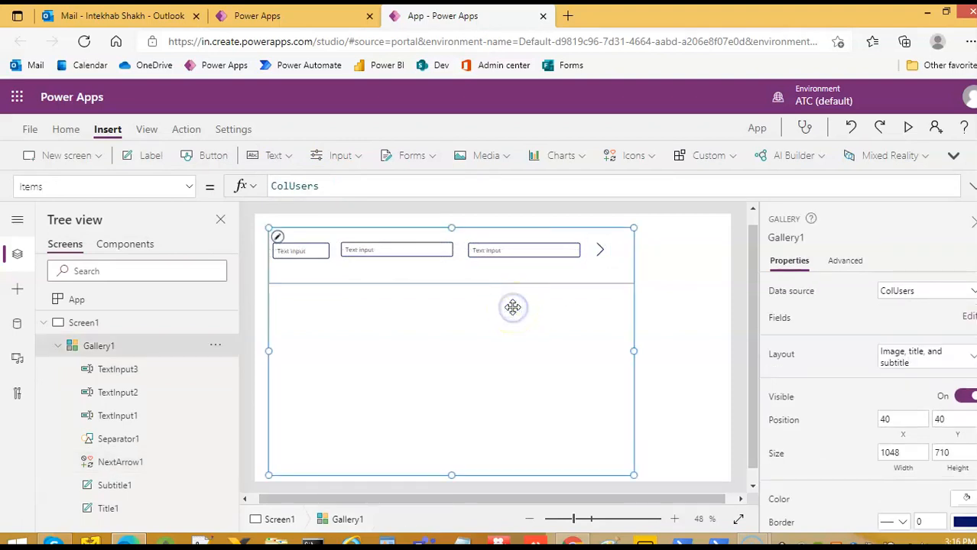
left_click(961, 318)
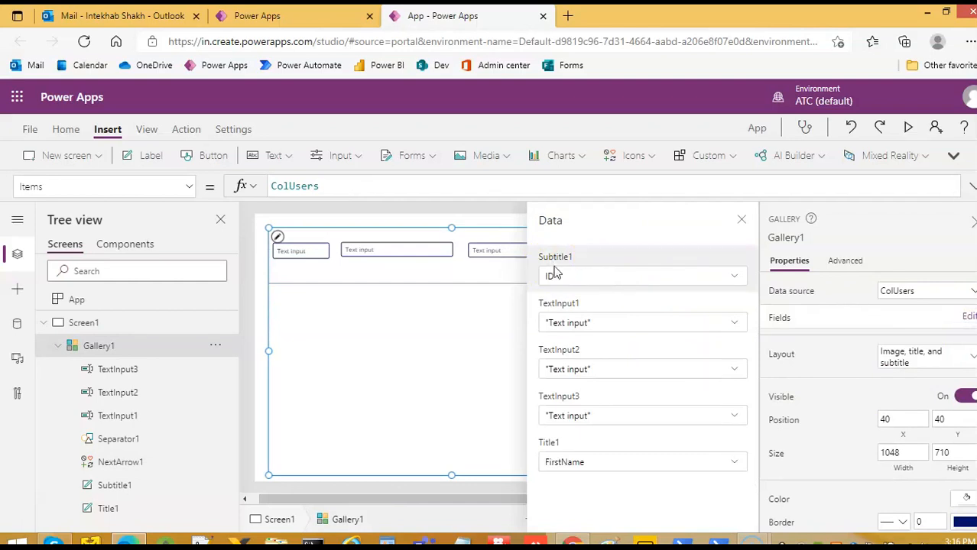
left_click(742, 220)
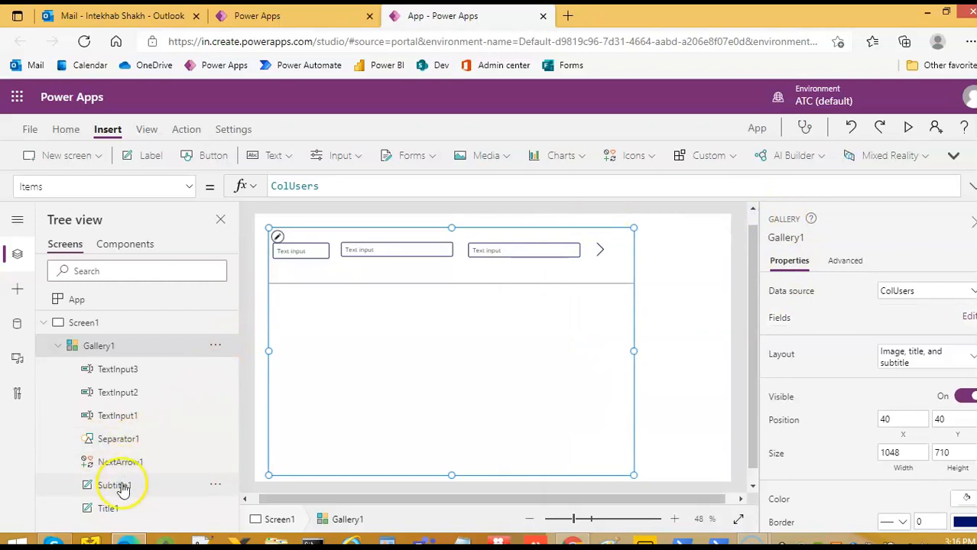
Delete the Subtitle1 and Title1 labels from the gallery.
left_click(122, 484)
right_click(123, 485)
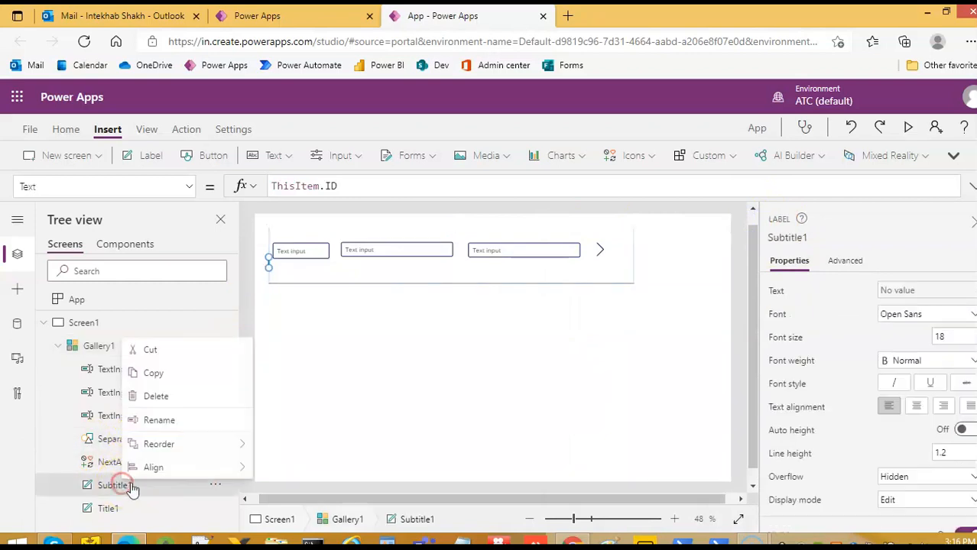
left_click(158, 398)
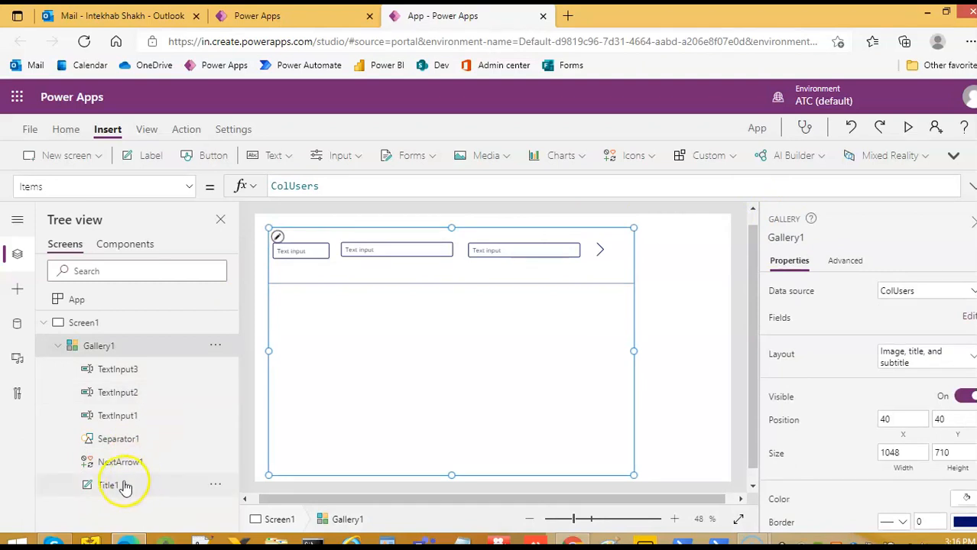
left_click(124, 485)
right_click(123, 485)
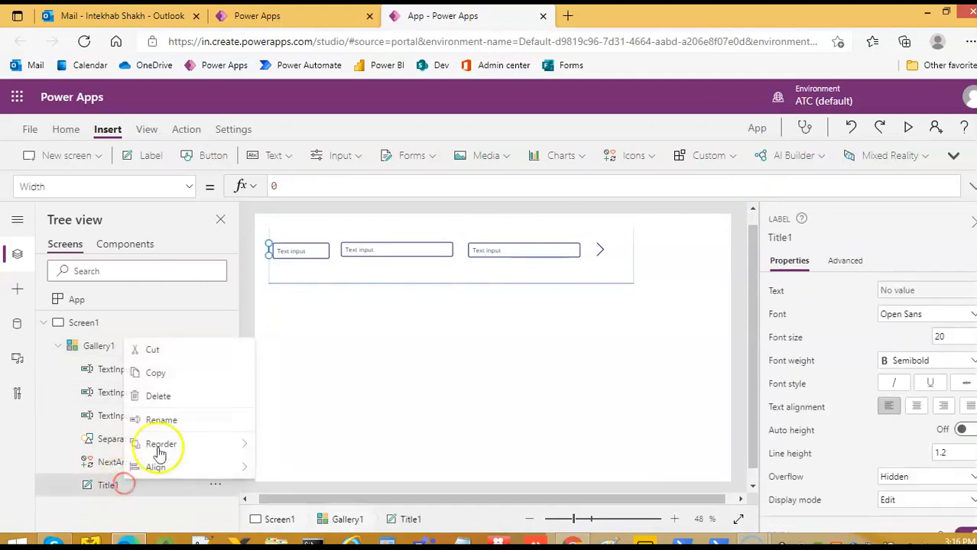
left_click(168, 399)
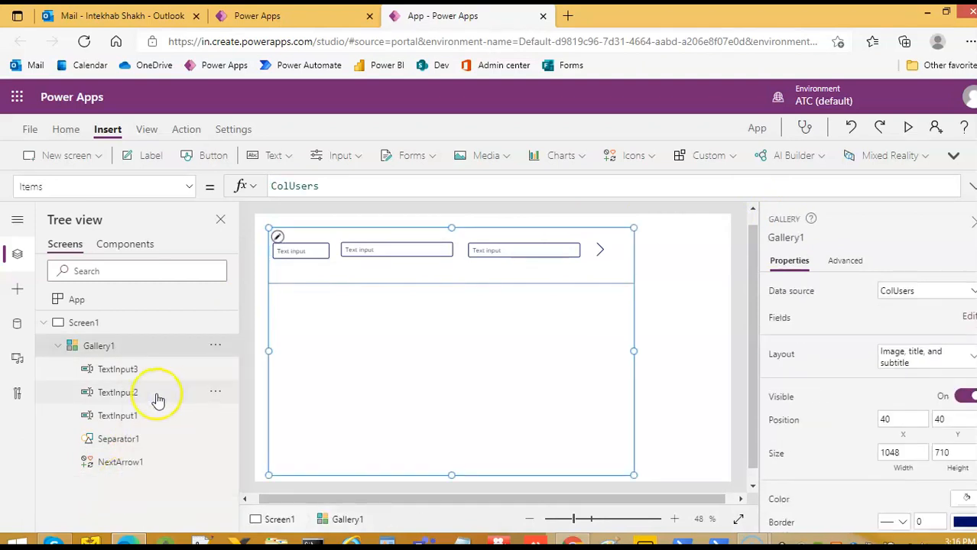
Go through the gallery's remaining controls and delete the next arrow icon.
left_click(123, 418)
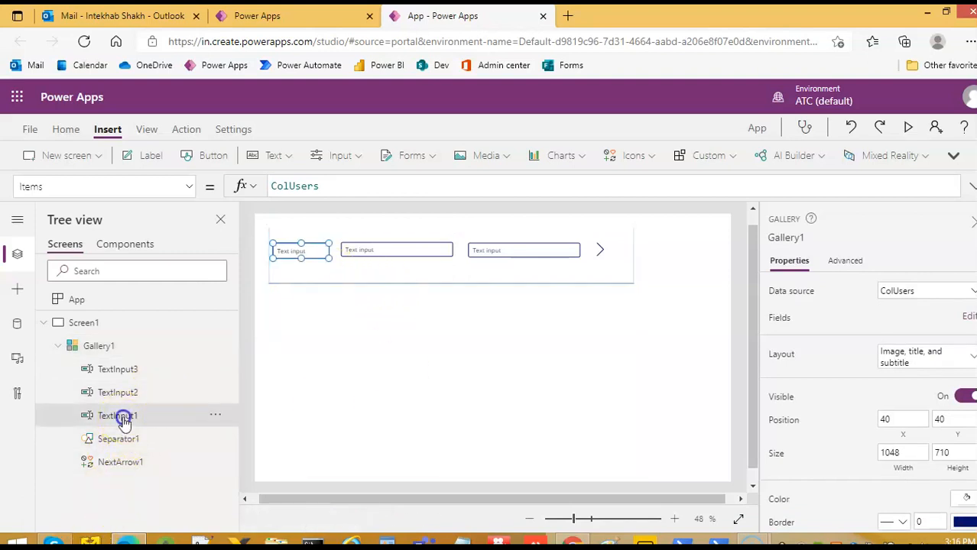
left_click(126, 393)
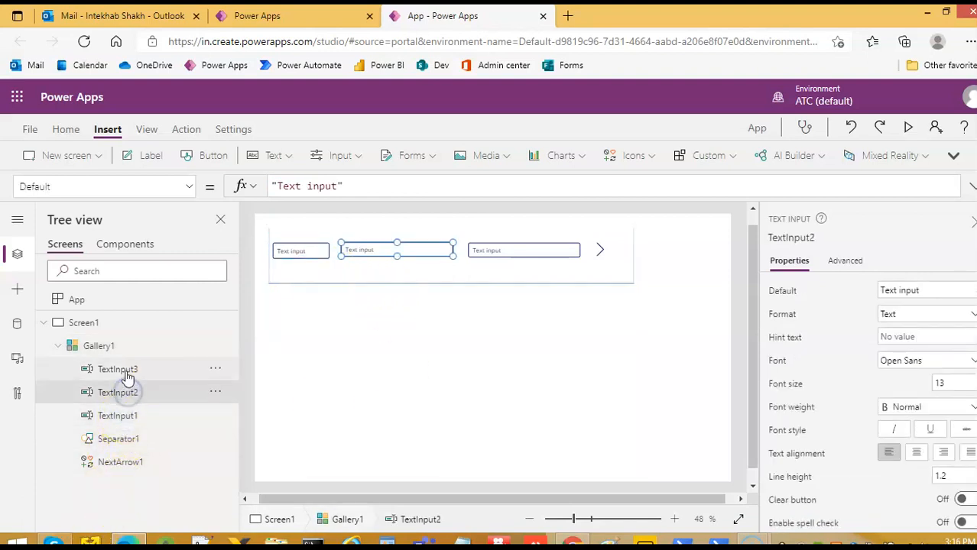
left_click(125, 369)
left_click(128, 447)
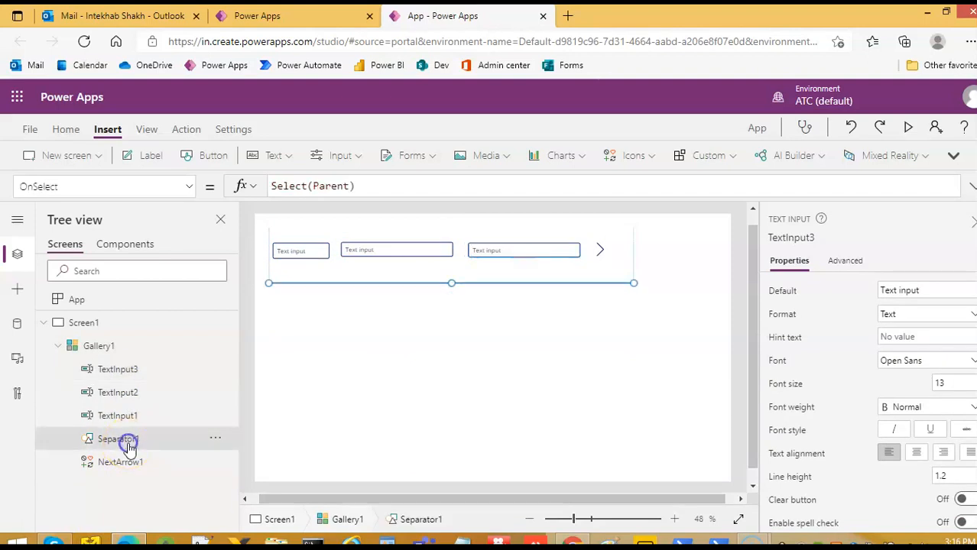
left_click(119, 463)
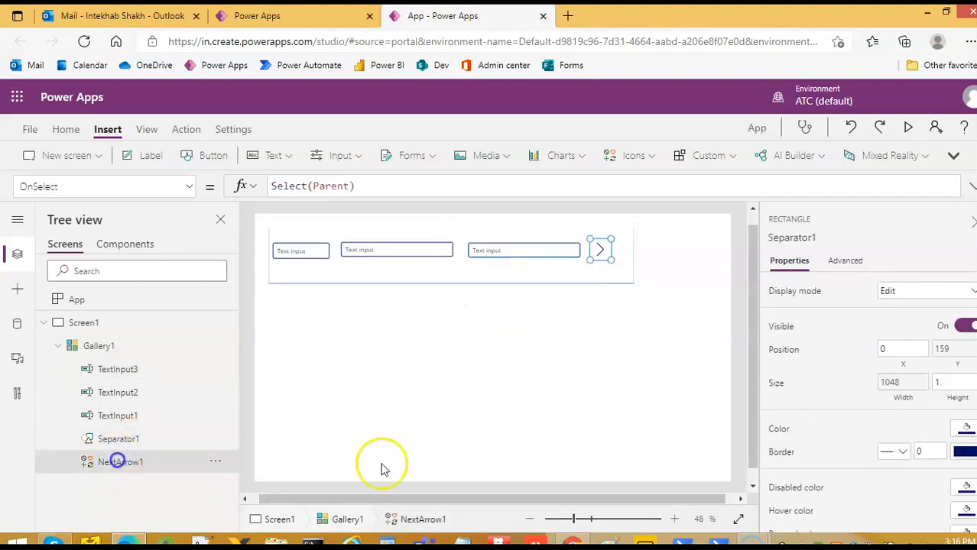
left_click(600, 244)
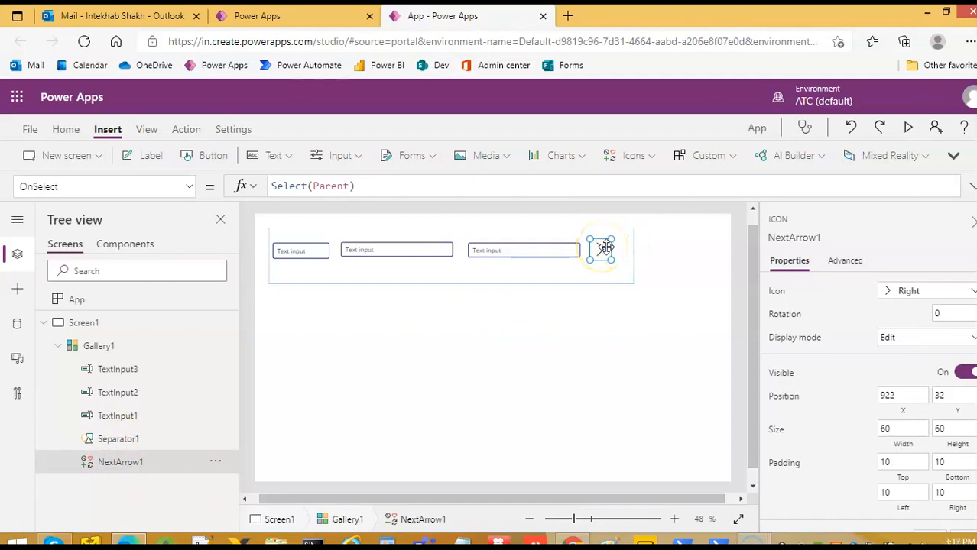
key("Delete")
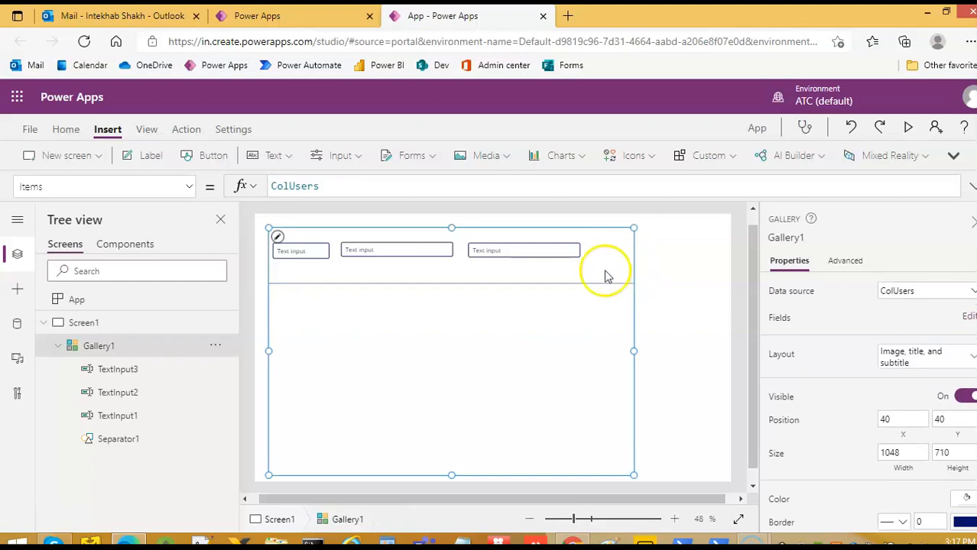
Shorten the gallery's row template and lower the gallery's upper edge to Y 54.
left_click_drag(451, 283, 451, 271)
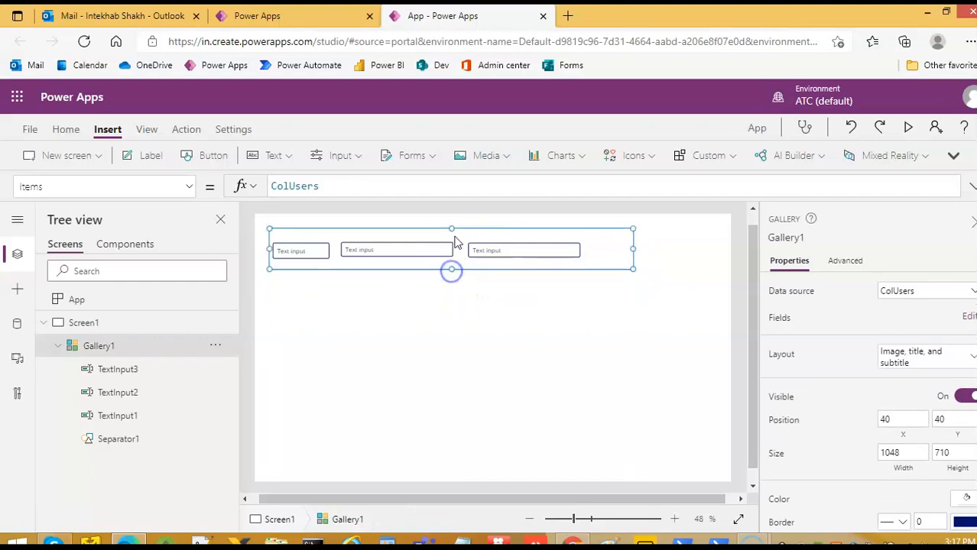
left_click_drag(452, 229, 452, 234)
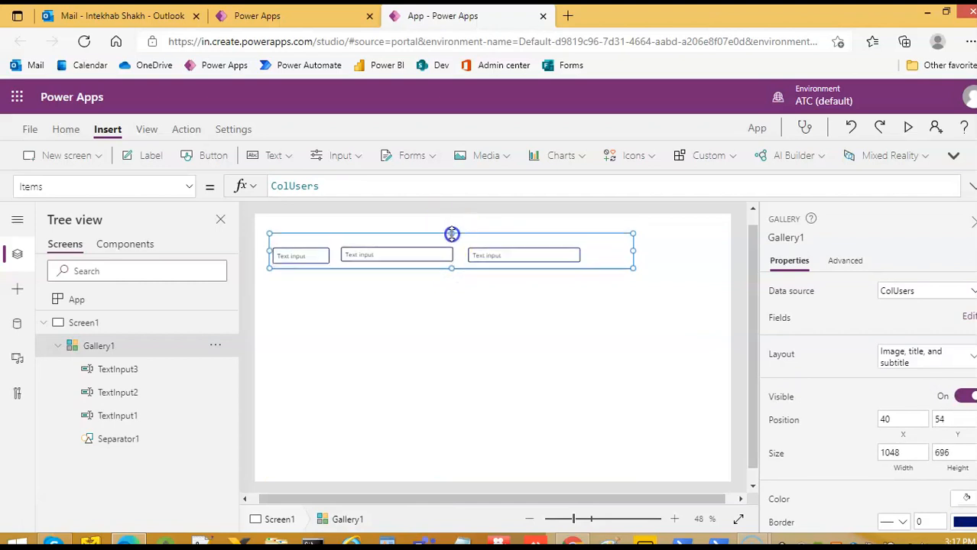
Move the three text inputs up together within the gallery row and shorten the row template to just below them.
left_click(313, 257)
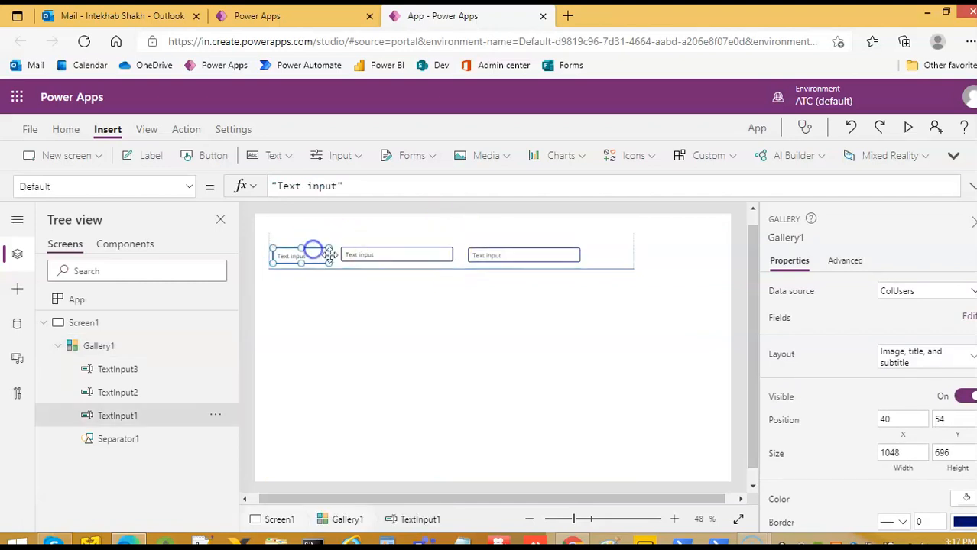
left_click(376, 258, "shift")
left_click(489, 256, "shift")
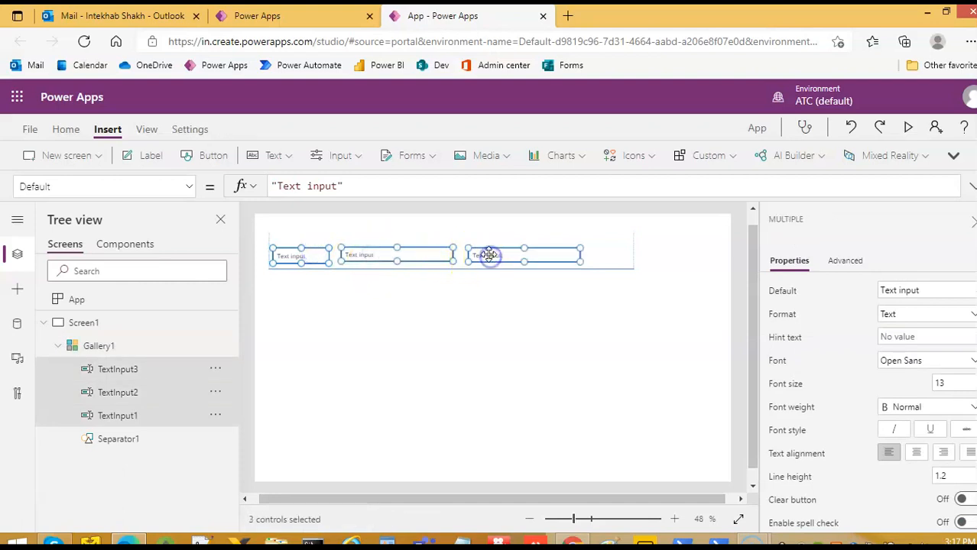
left_click_drag(488, 255, 453, 259)
left_click(462, 267)
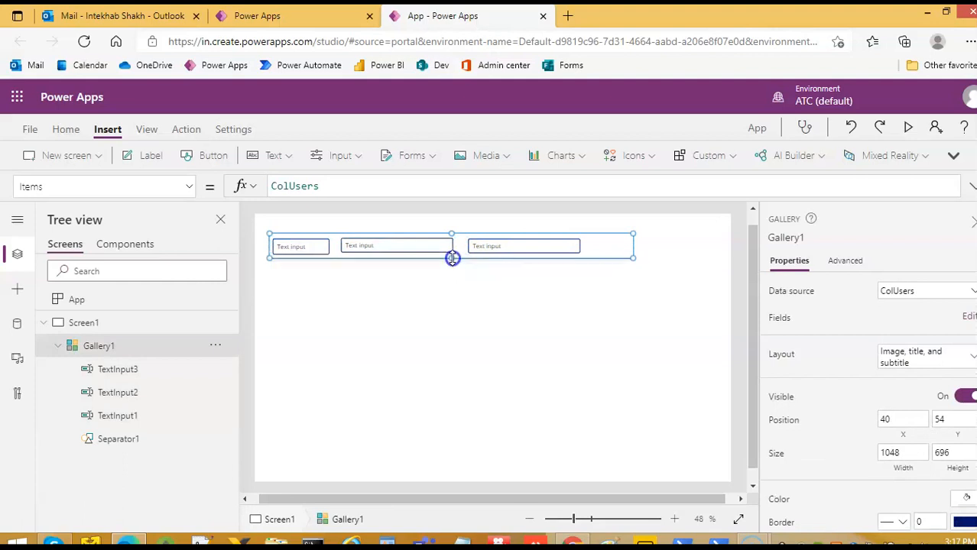
left_click(601, 318)
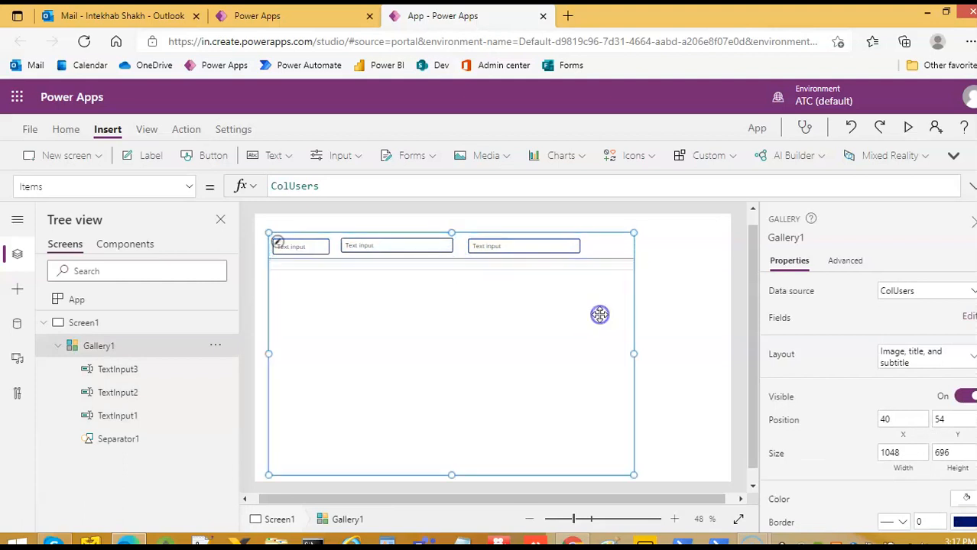
left_click(672, 280)
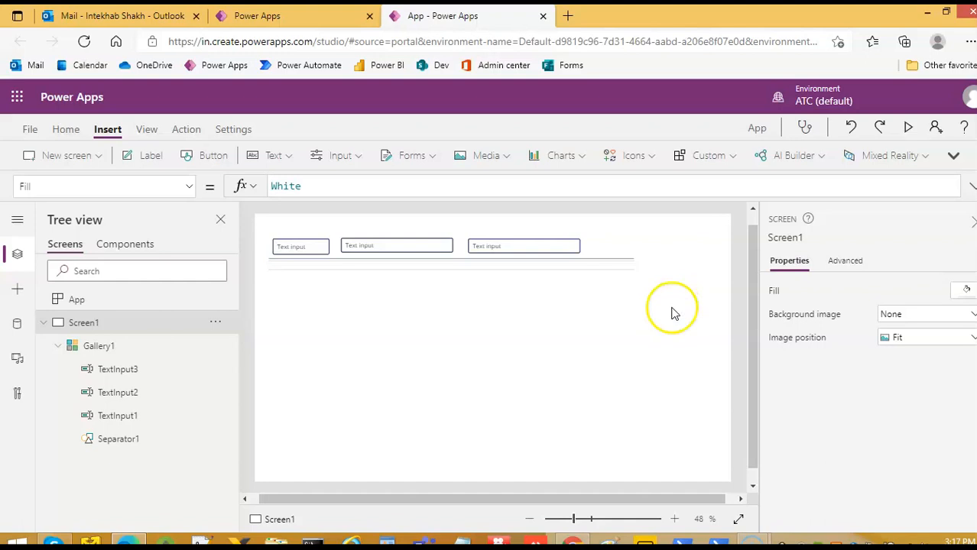
Preview the app, return to the editor and select the gallery template.
left_click(909, 128)
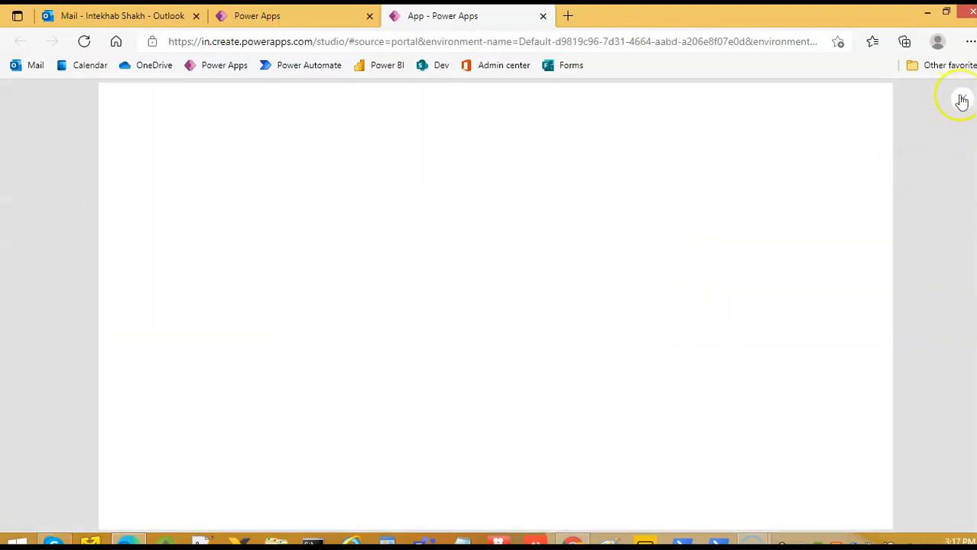
left_click(965, 98)
left_click(623, 355)
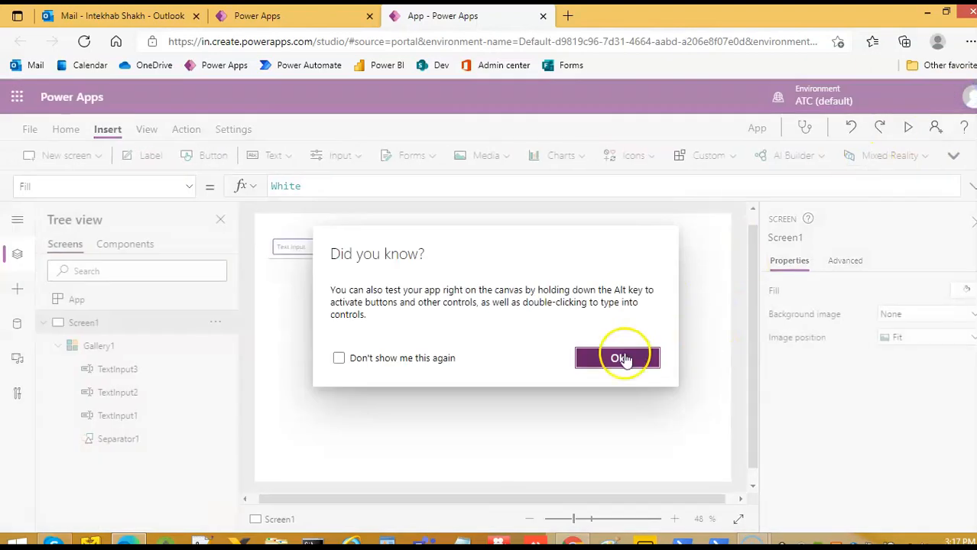
left_click(625, 257)
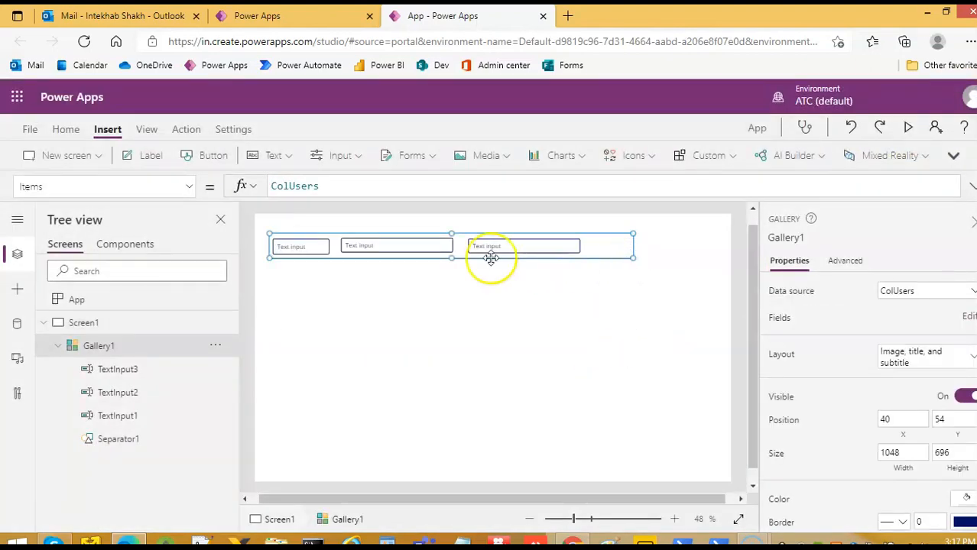
Save the app to the cloud under the name App_RepeatingSection_Step1.
left_click(30, 132)
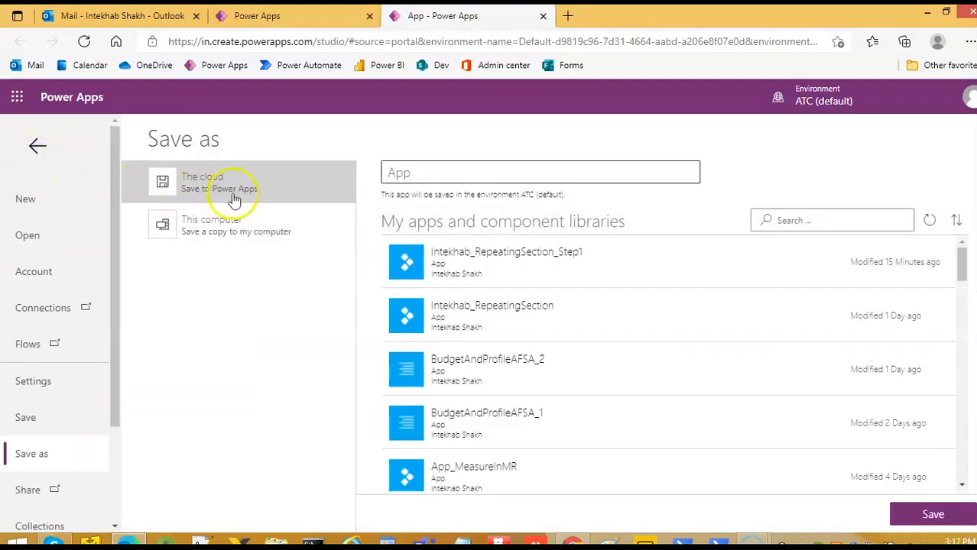
left_click(453, 172)
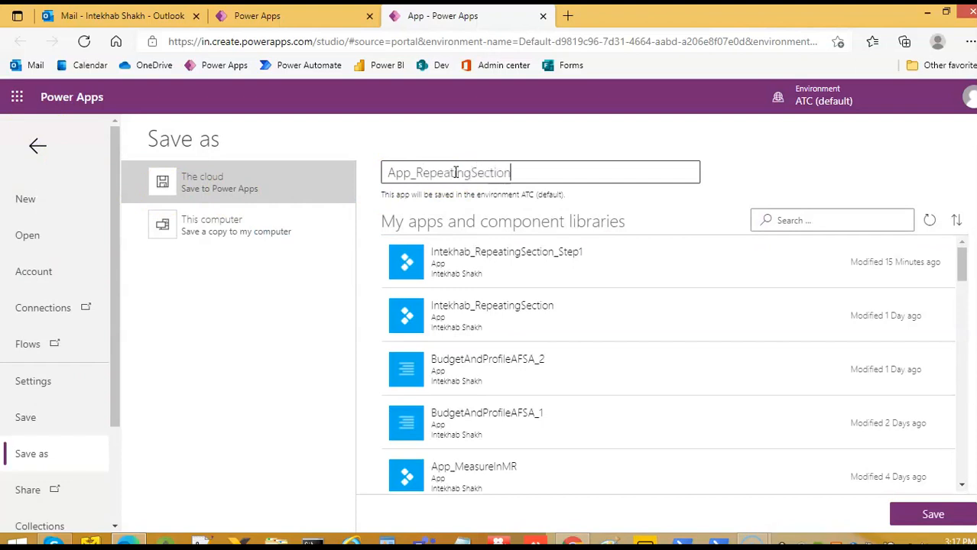
type("_RepeatingSection_Step1")
left_click(932, 515)
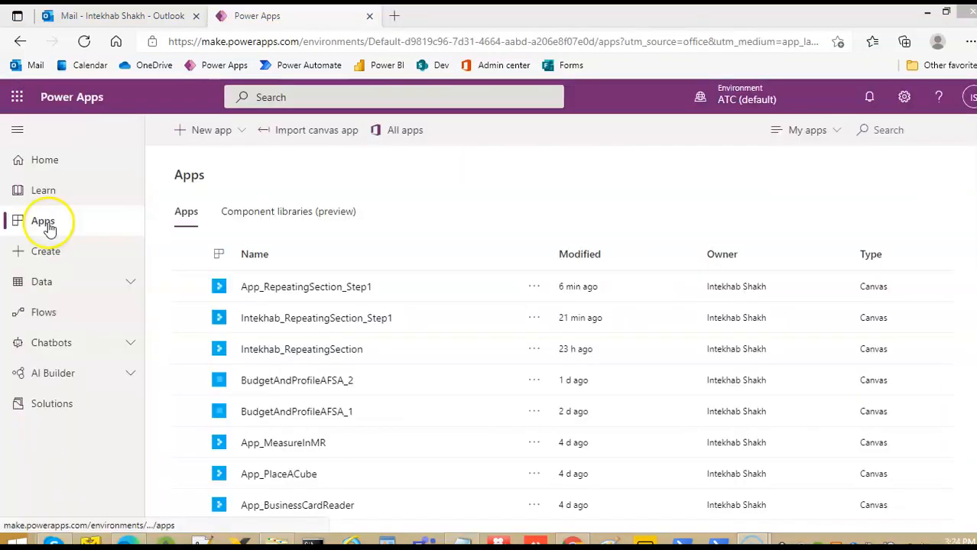
Play App_RepeatingSection_Step1 from the apps list to check its gallery row, and close the running app.
left_click(49, 223)
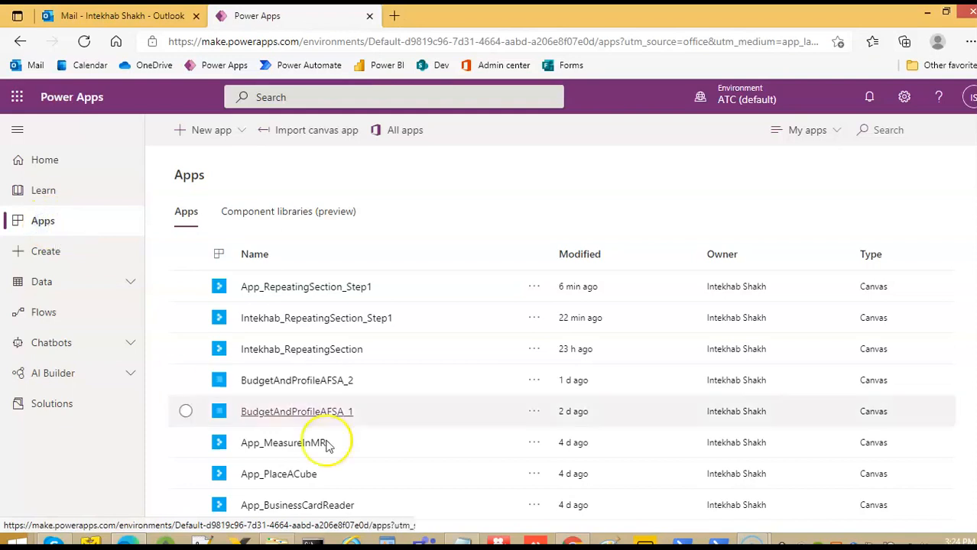
left_click(315, 297)
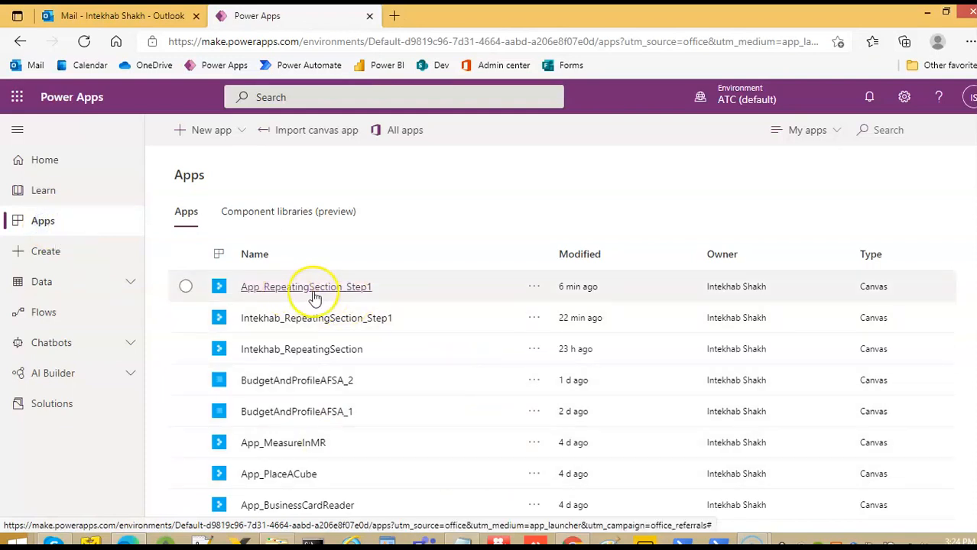
left_click(535, 289)
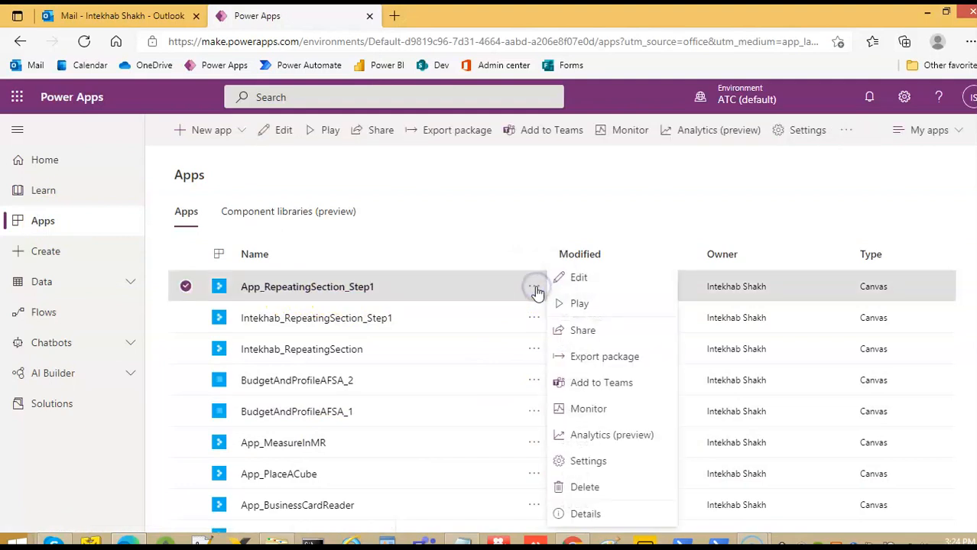
left_click(578, 305)
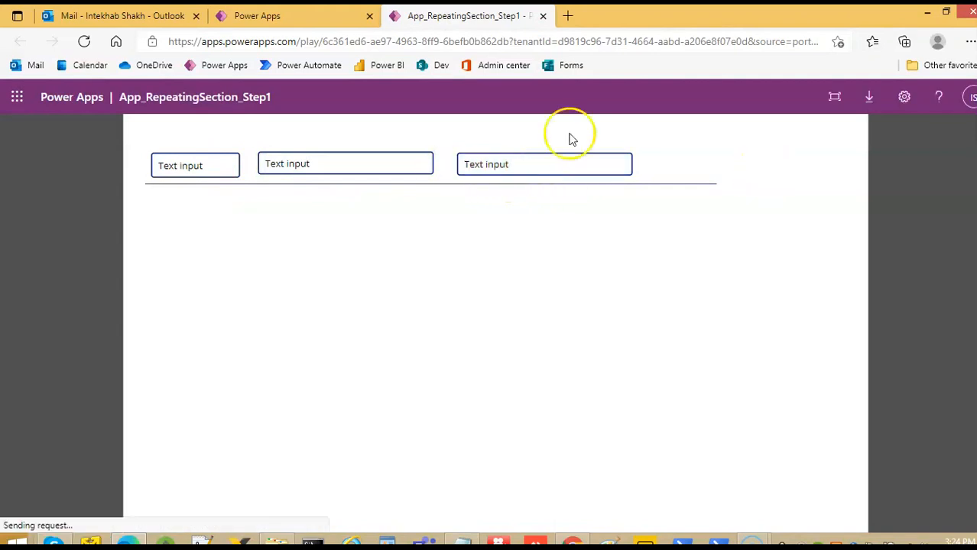
left_click(543, 17)
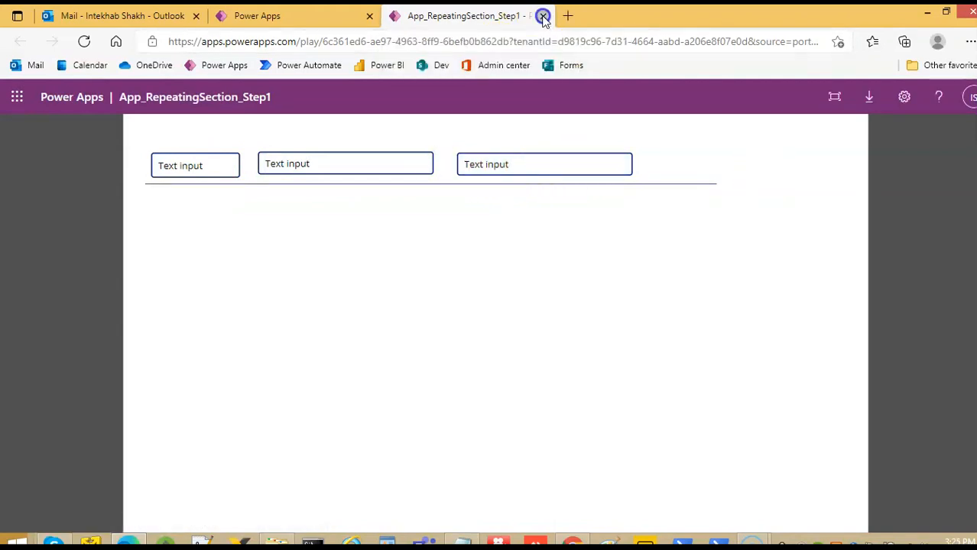
Open App_RepeatingSection_Step1 for editing and return to the apps list while it loads.
left_click(538, 289)
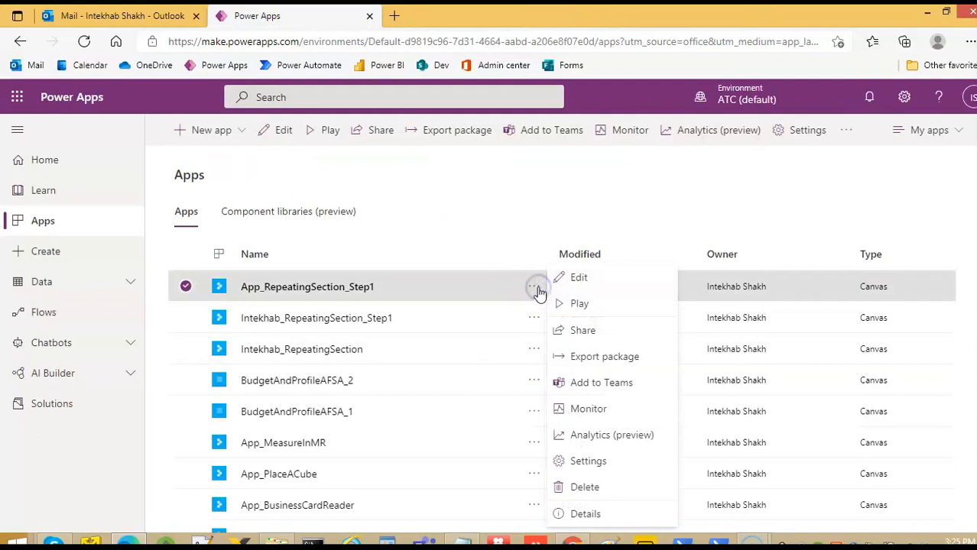
left_click(585, 273)
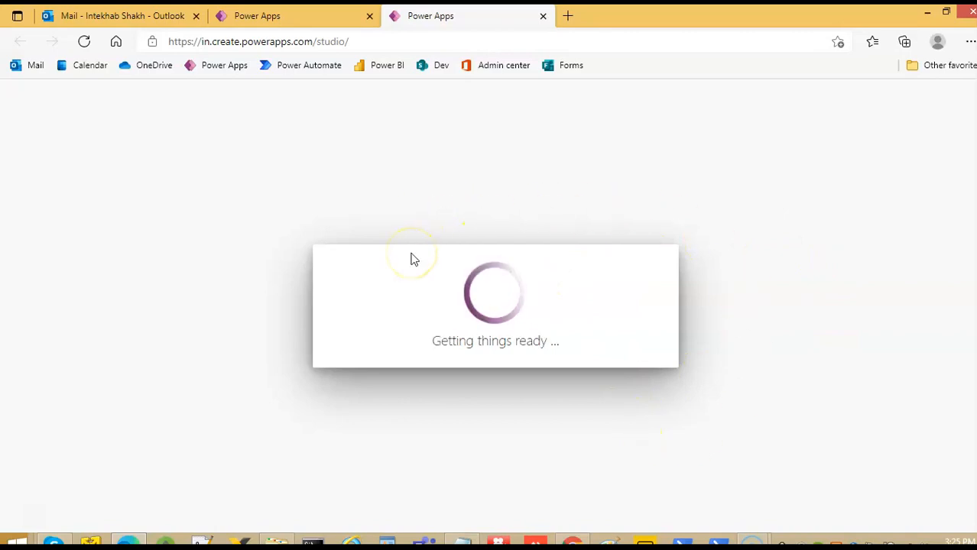
left_click(257, 23)
left_click(599, 350)
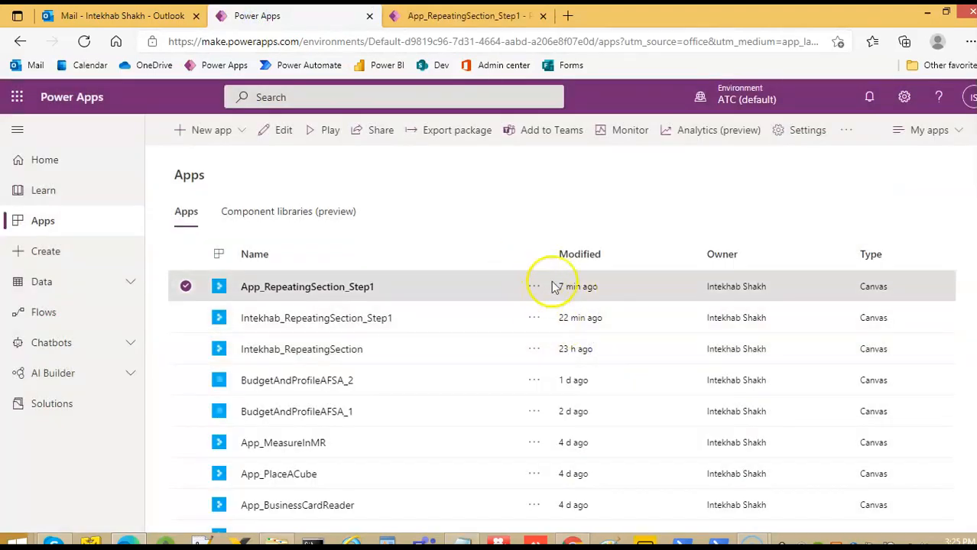
Return to the App_RepeatingSection_Step1 editor, skip the welcome dialog and display the App object's OnStart formula.
left_click(502, 16)
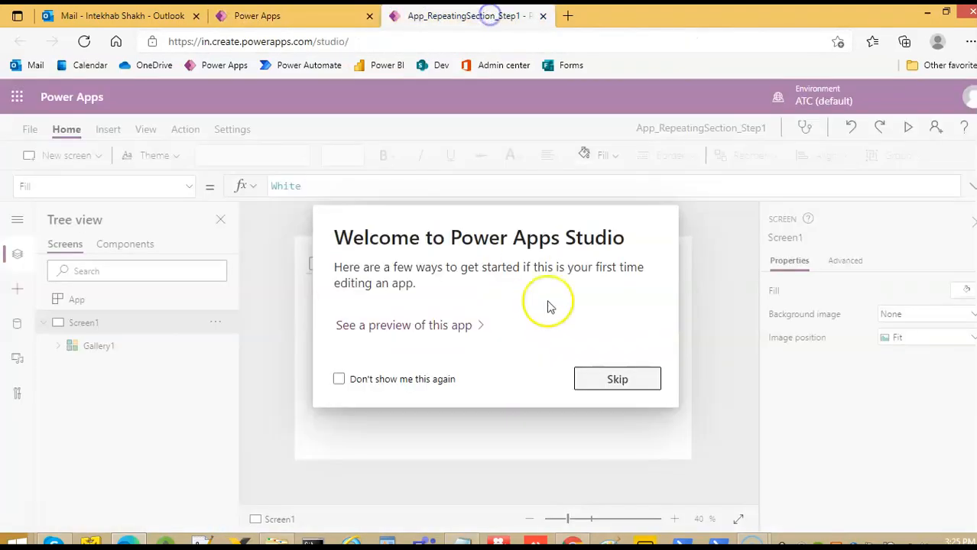
left_click(618, 392)
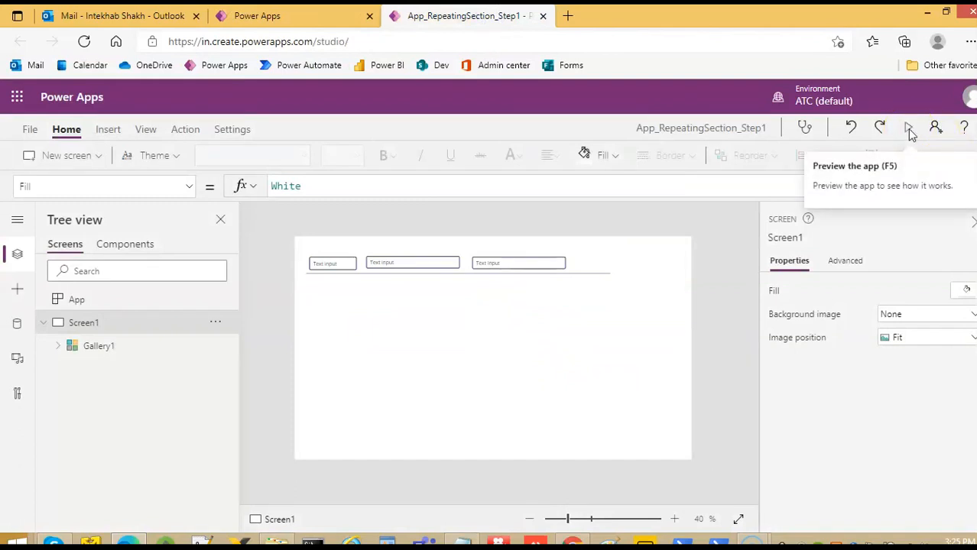
left_click(75, 306)
left_click(186, 190)
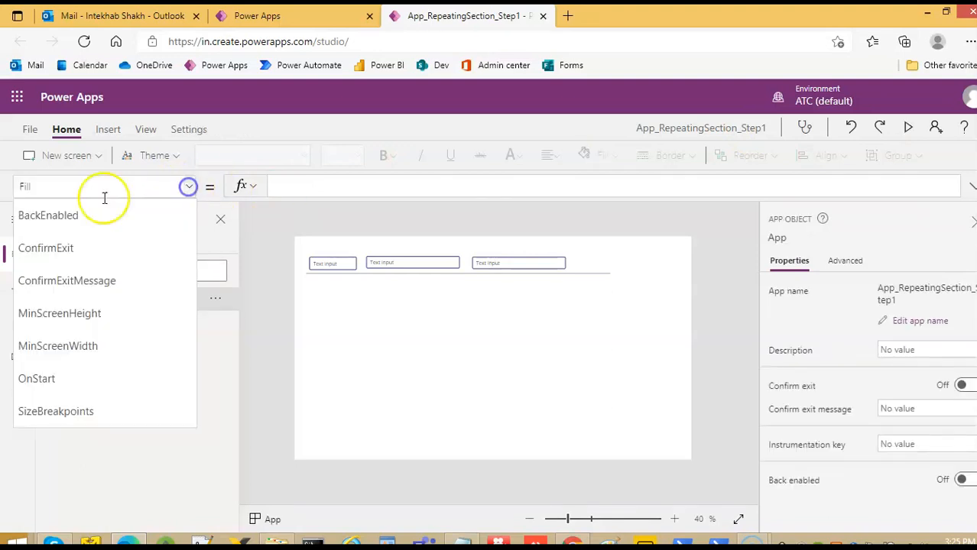
left_click(60, 380)
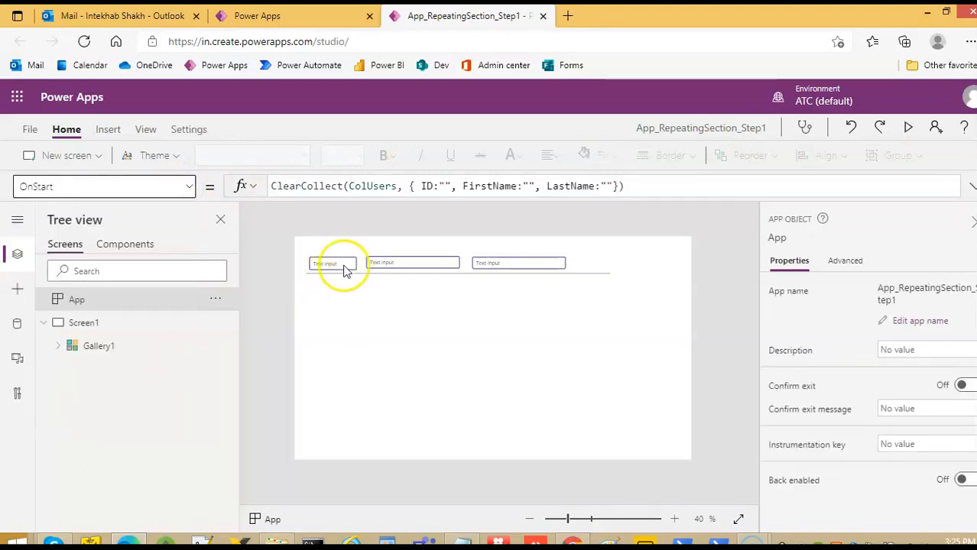
Shift the middle text input slightly within the gallery row, keeping it level with its neighbours.
left_click(341, 267)
left_click(383, 262)
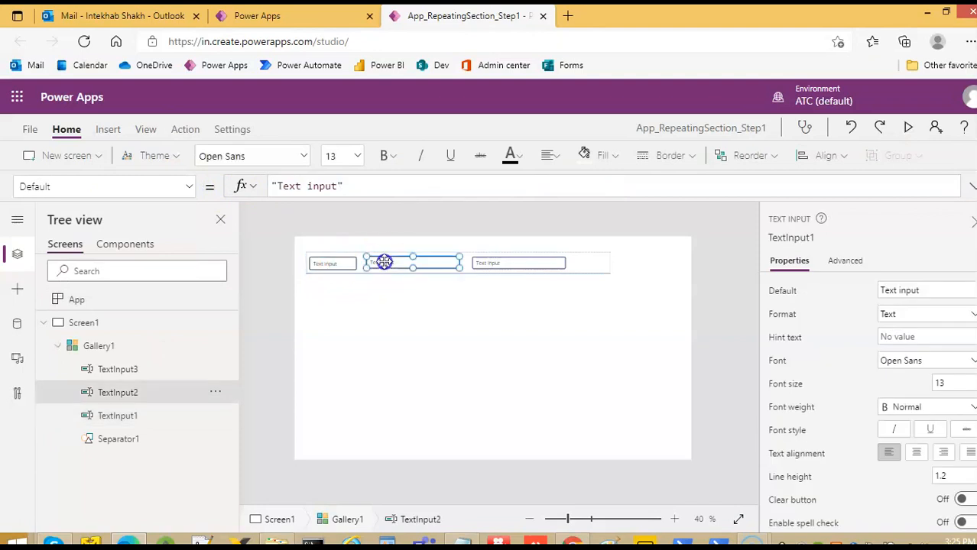
left_click_drag(384, 263, 380, 261)
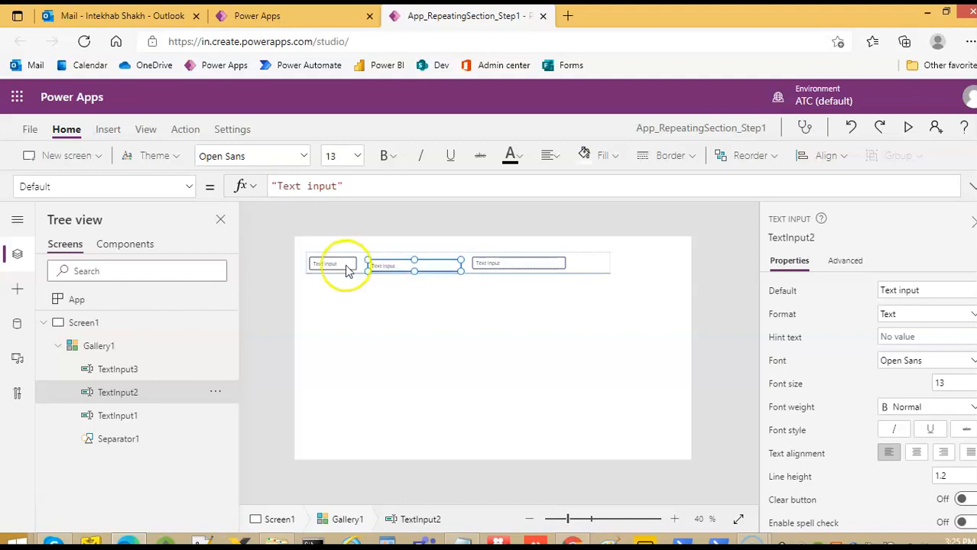
left_click(343, 264)
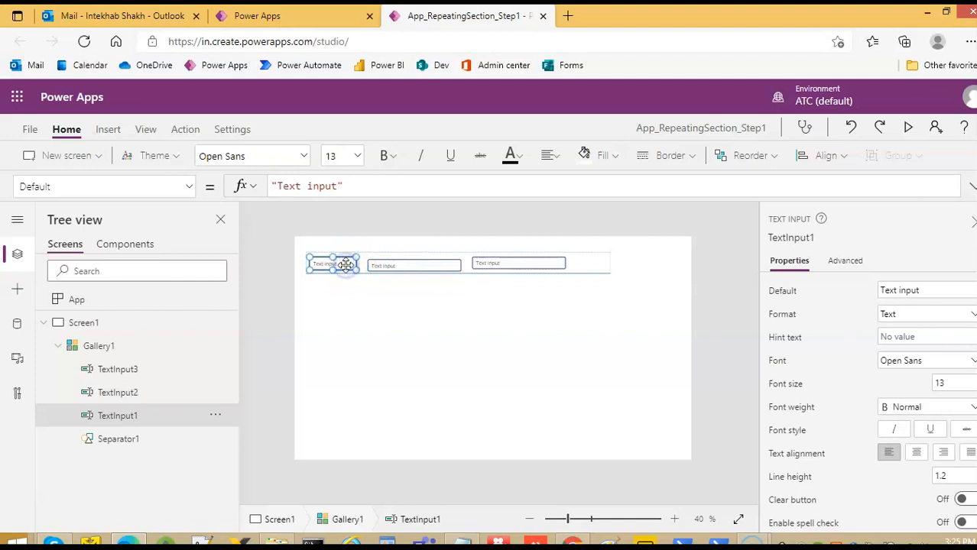
left_click(419, 260)
left_click(408, 258)
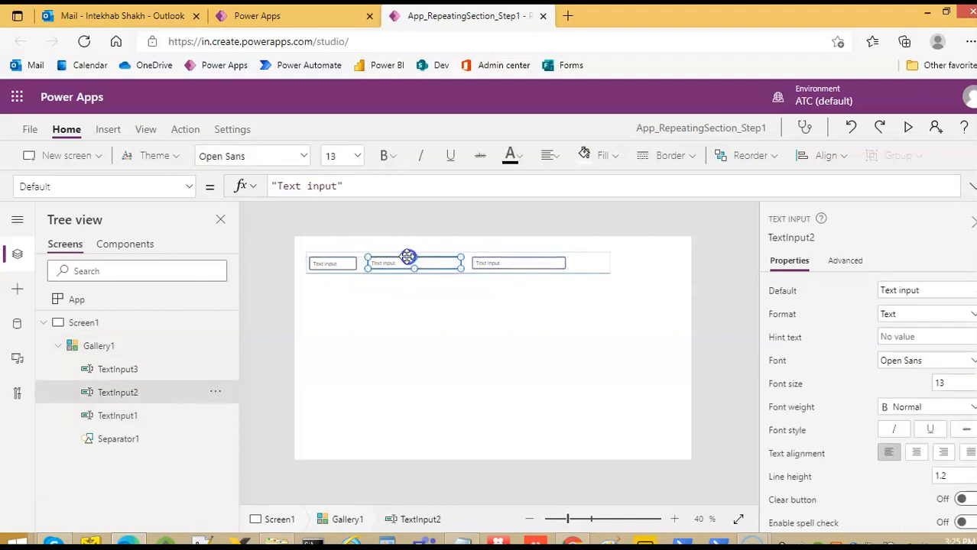
Select the third text input and the gallery to check the default text and the Items source.
left_click(489, 264)
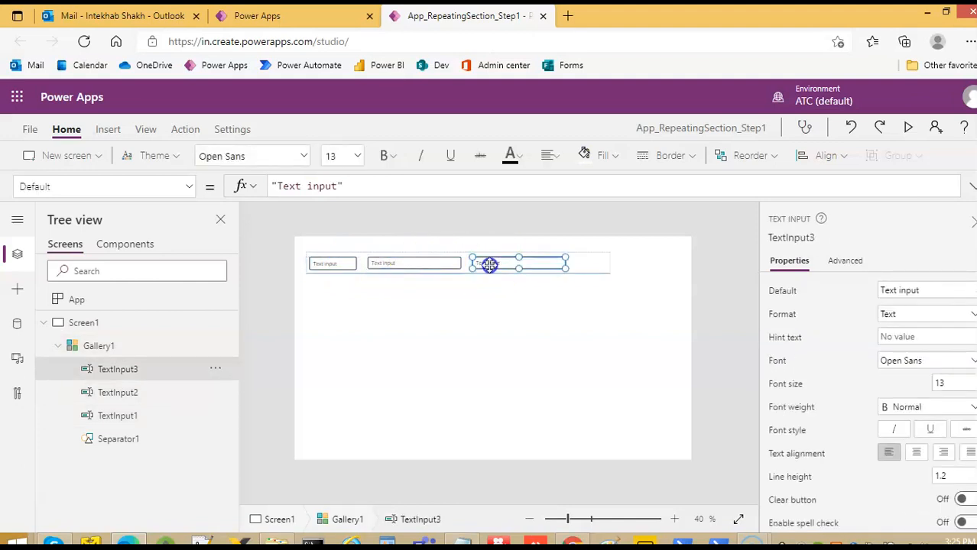
left_click(472, 301)
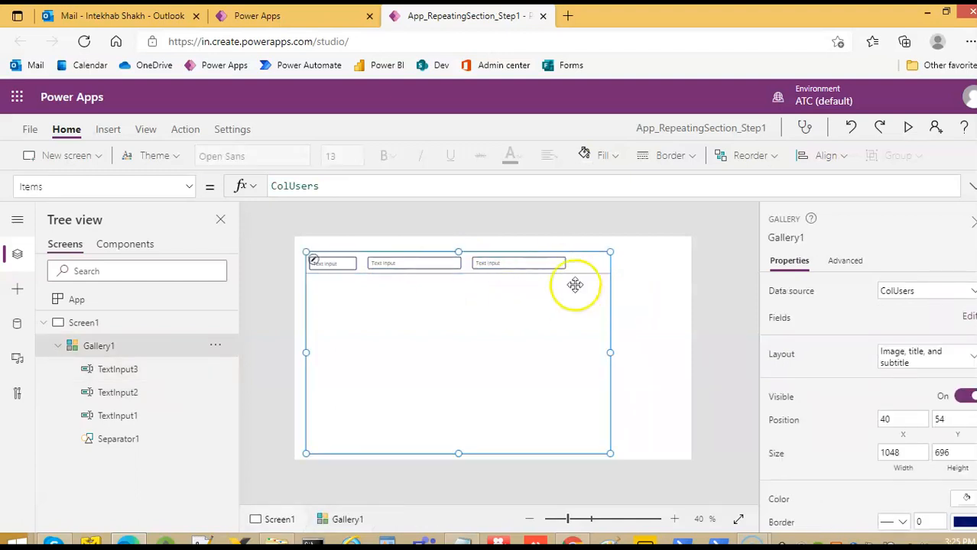
left_click(594, 266)
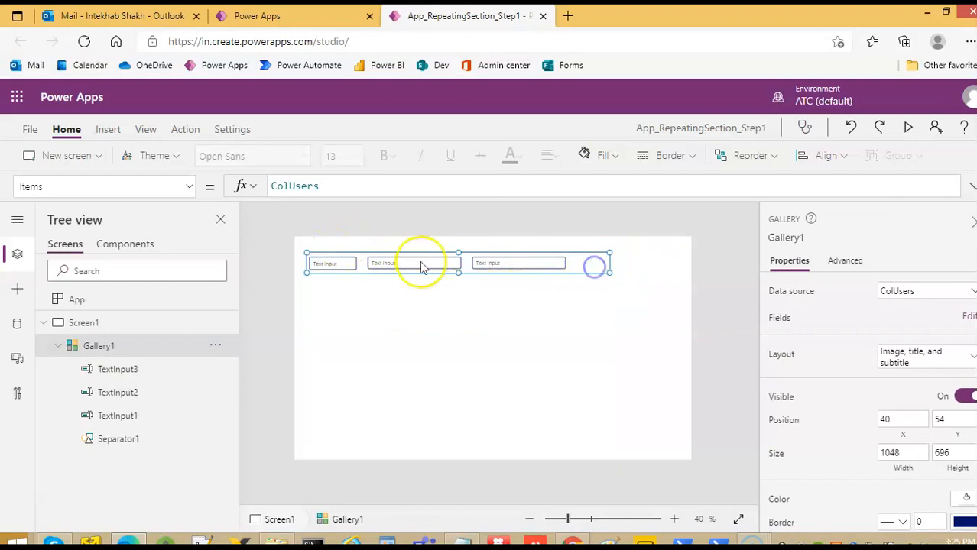
Clear the default text of TextInput1, TextInput2 and TextInput3, leaving an empty string "" in each.
left_click(315, 265)
left_click_drag(341, 188, 284, 186)
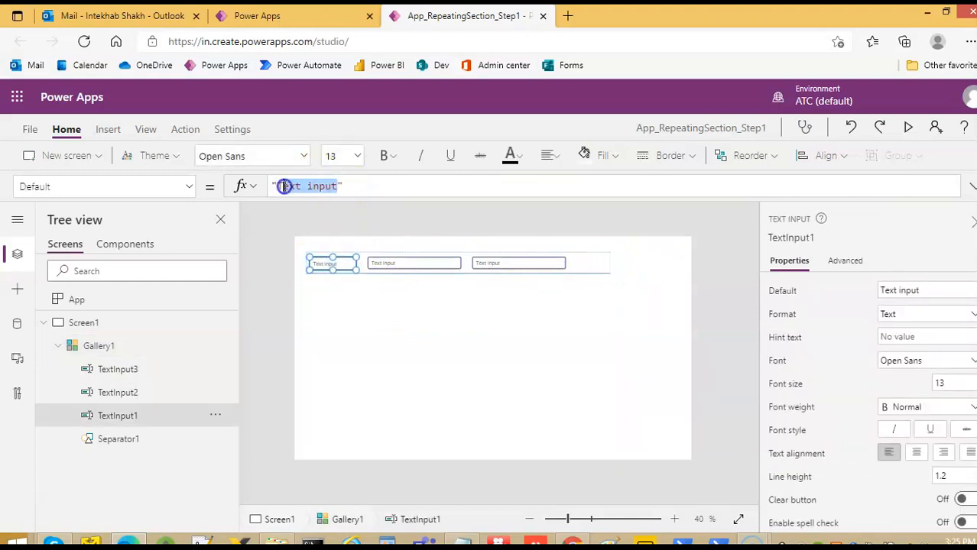
key("BackSpace")
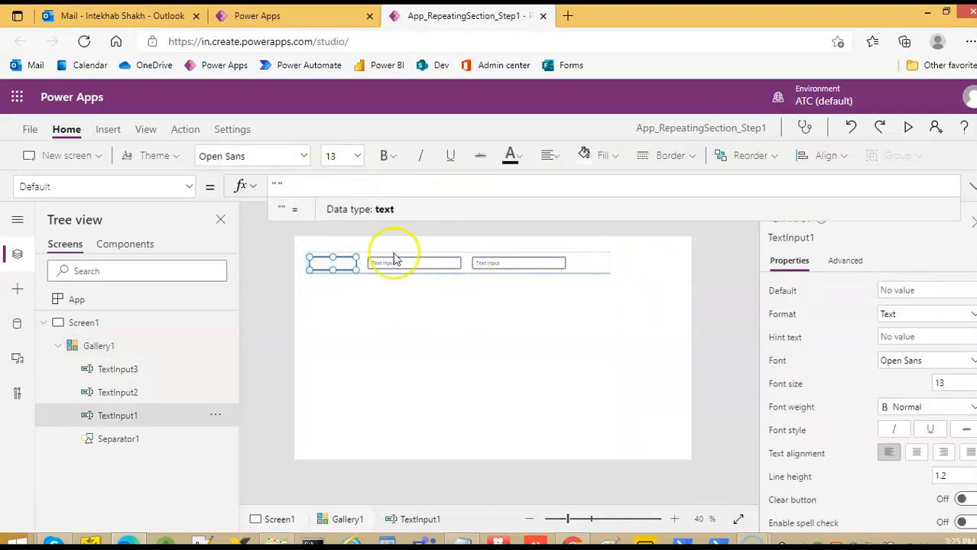
left_click(393, 261)
left_click_drag(338, 187, 277, 186)
key("BackSpace")
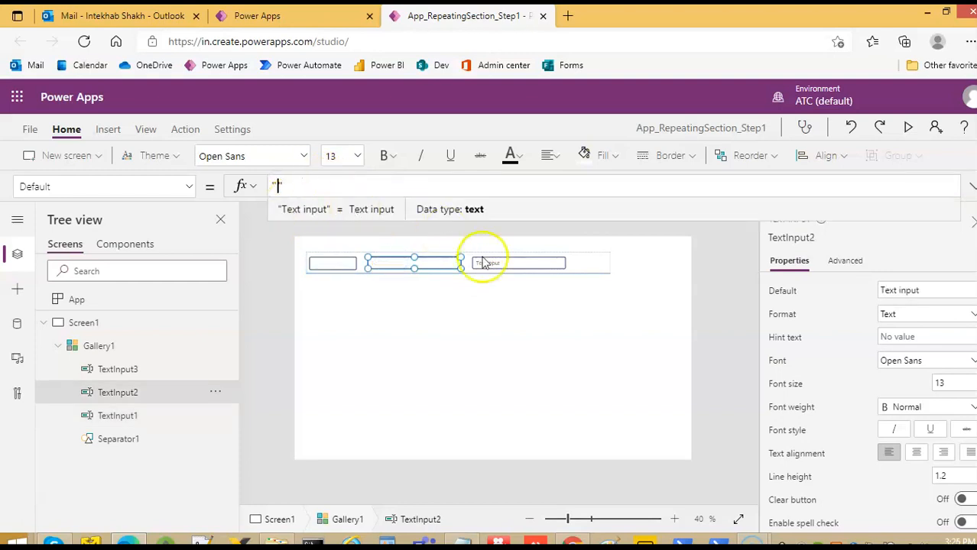
left_click(488, 262)
left_click_drag(341, 187, 281, 181)
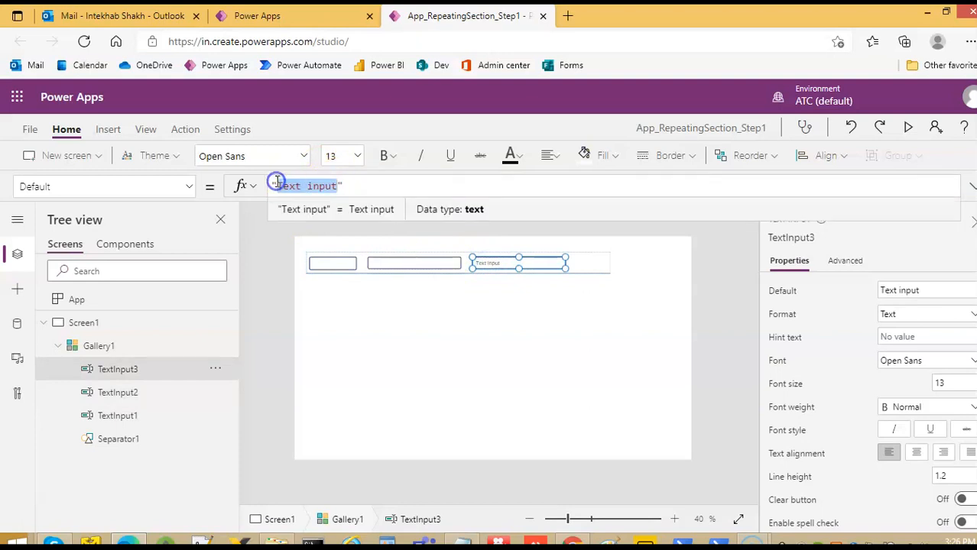
key("BackSpace")
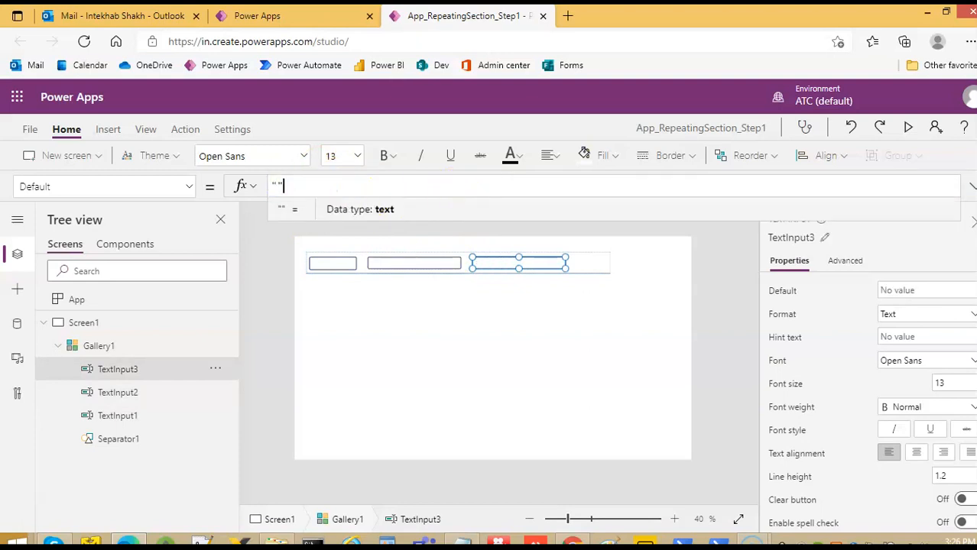
Preview the app to check the blank inputs, close the preview and return to the editor with its tip dismissed.
left_click(910, 129)
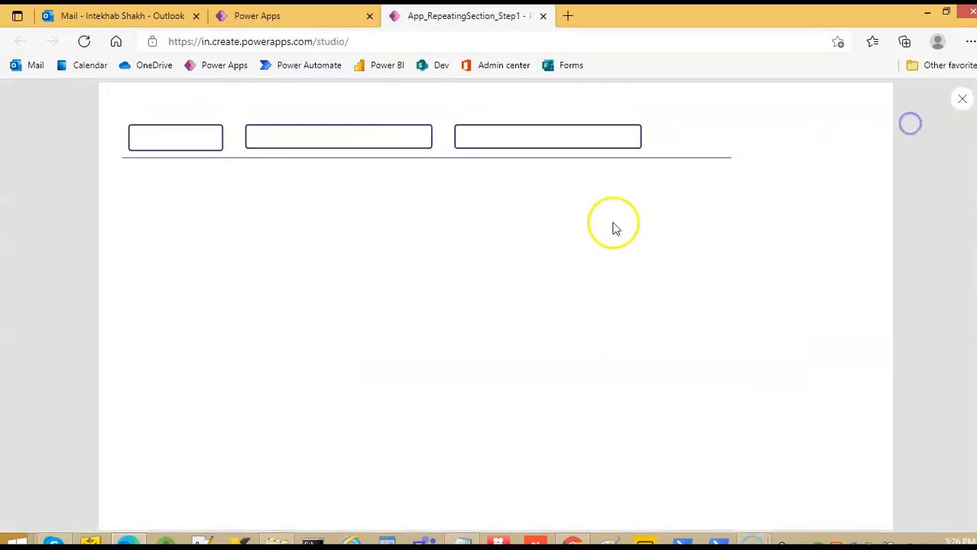
left_click(962, 103)
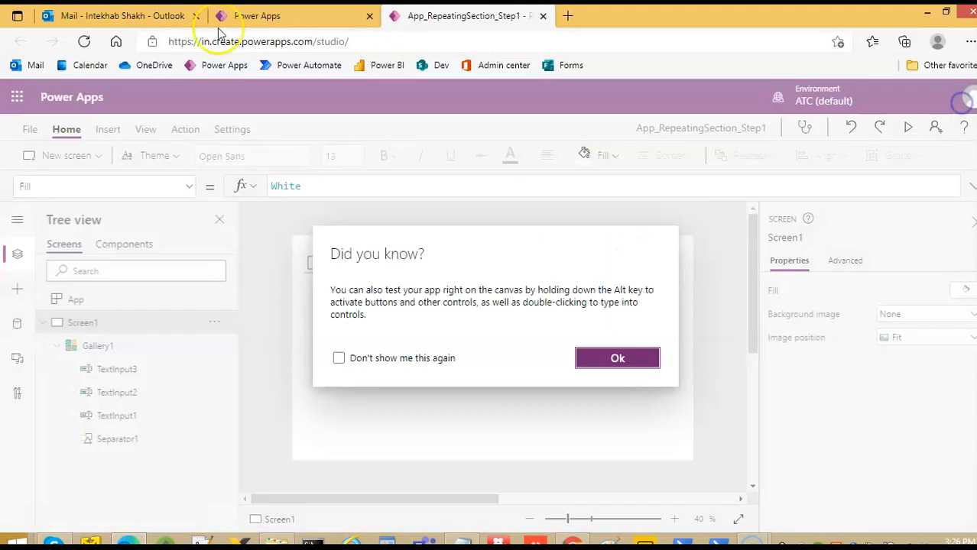
left_click(264, 15)
left_click(447, 15)
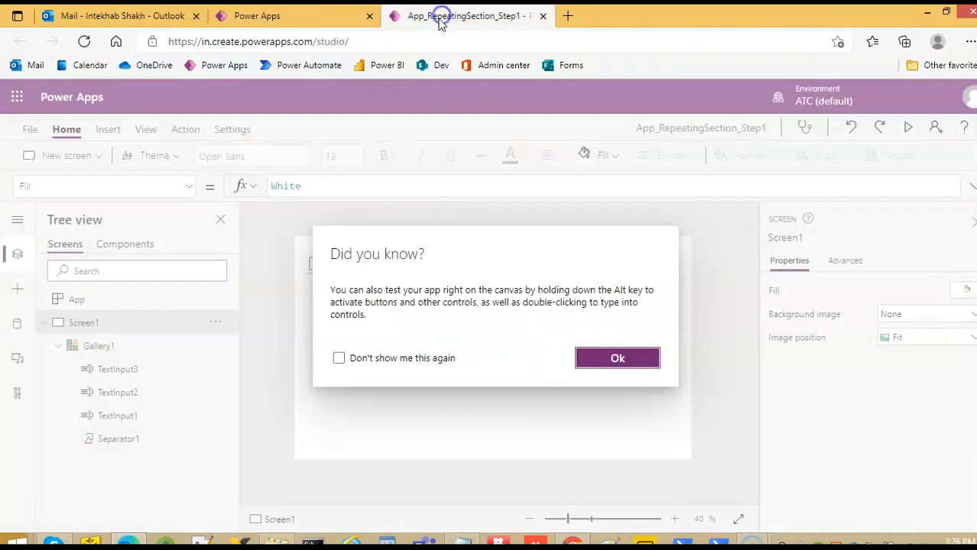
left_click(618, 359)
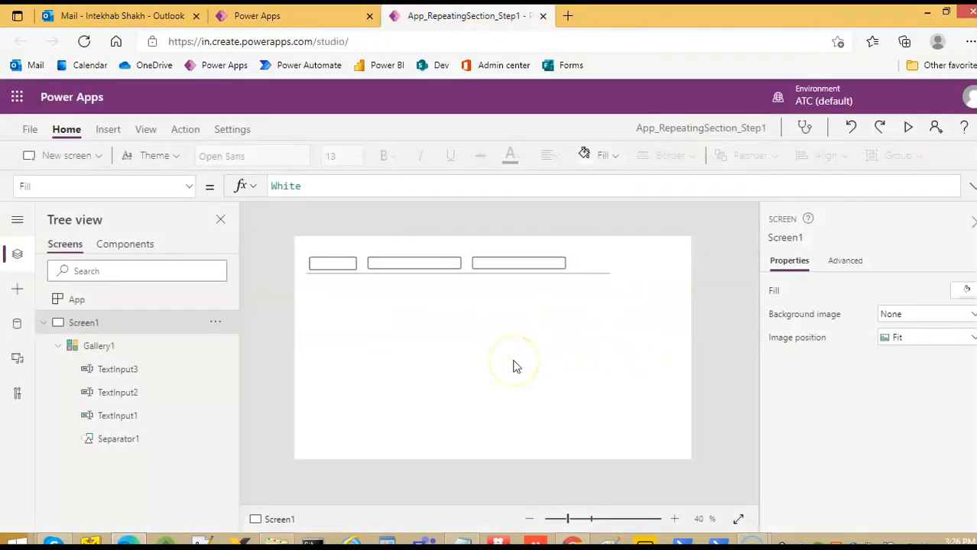
left_click(297, 17)
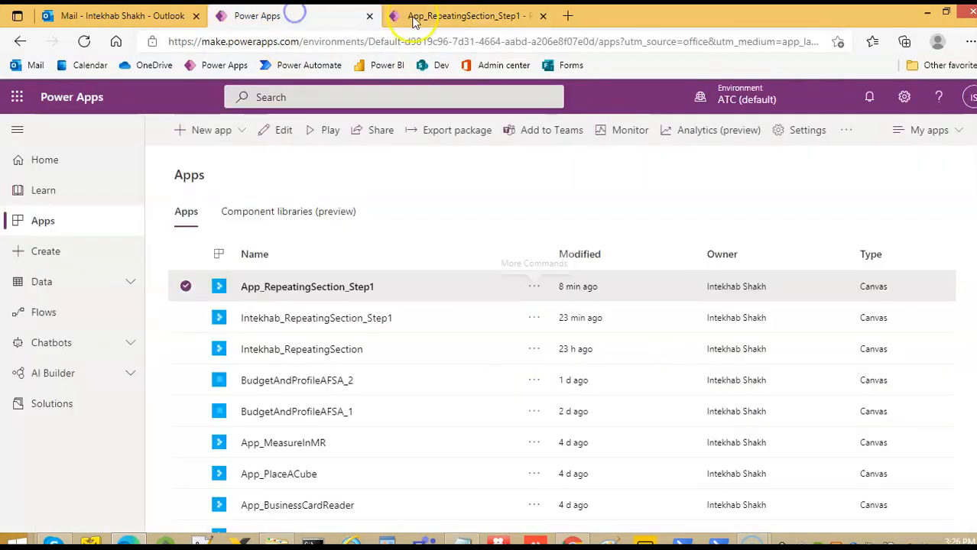
left_click(440, 16)
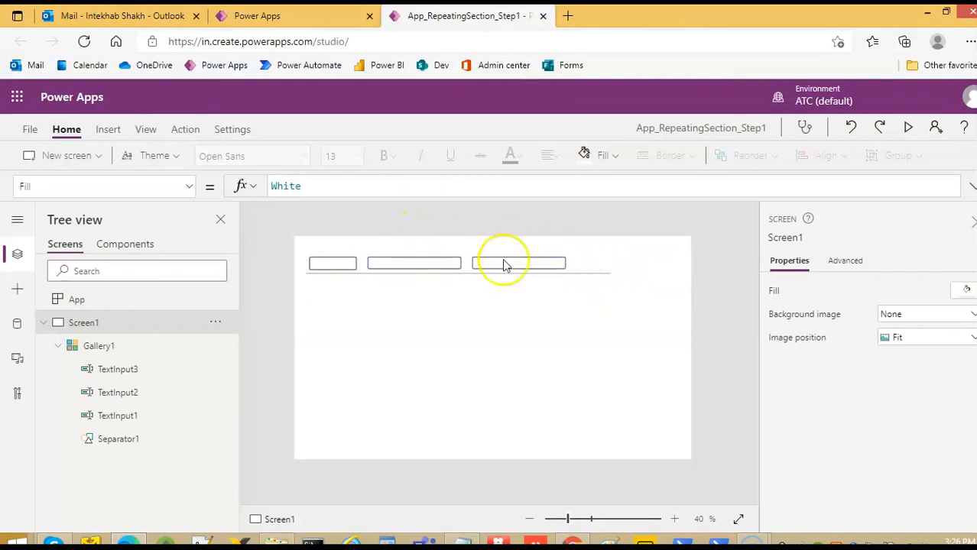
Lower the top edge of Gallery1 slightly to make room above its first row.
left_click(600, 257)
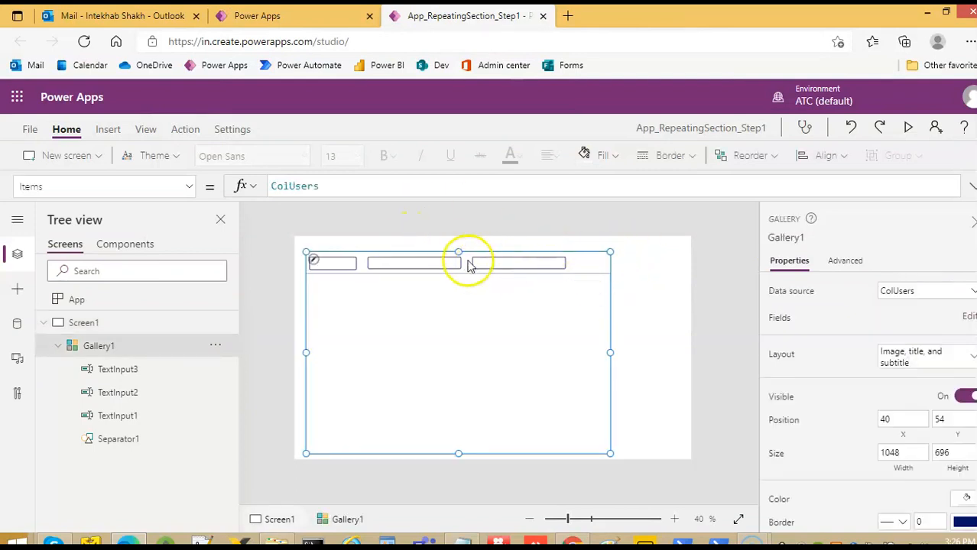
left_click_drag(459, 258, 458, 271)
left_click(396, 248)
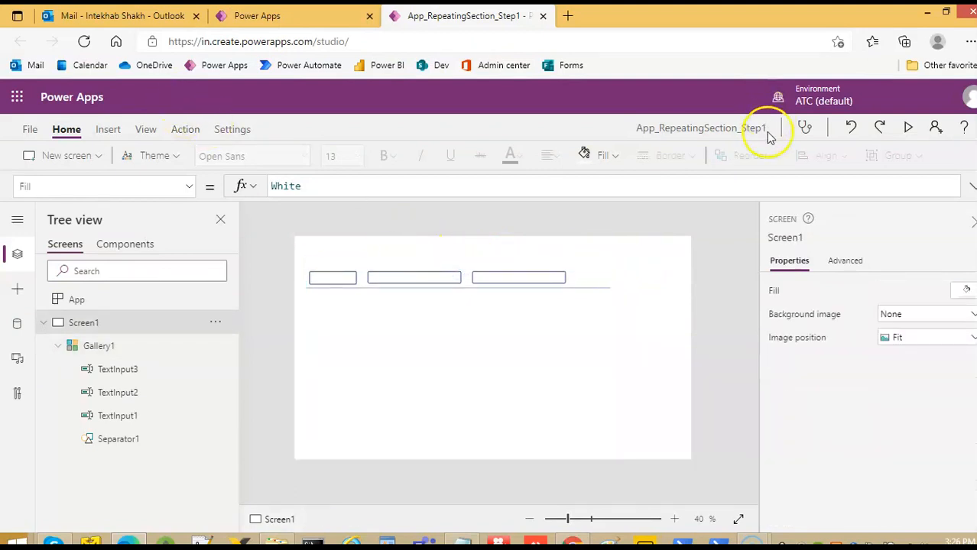
Insert an Add icon on Screen1 and place it above the gallery's ID input at X 66, Y 28.
left_click(113, 130)
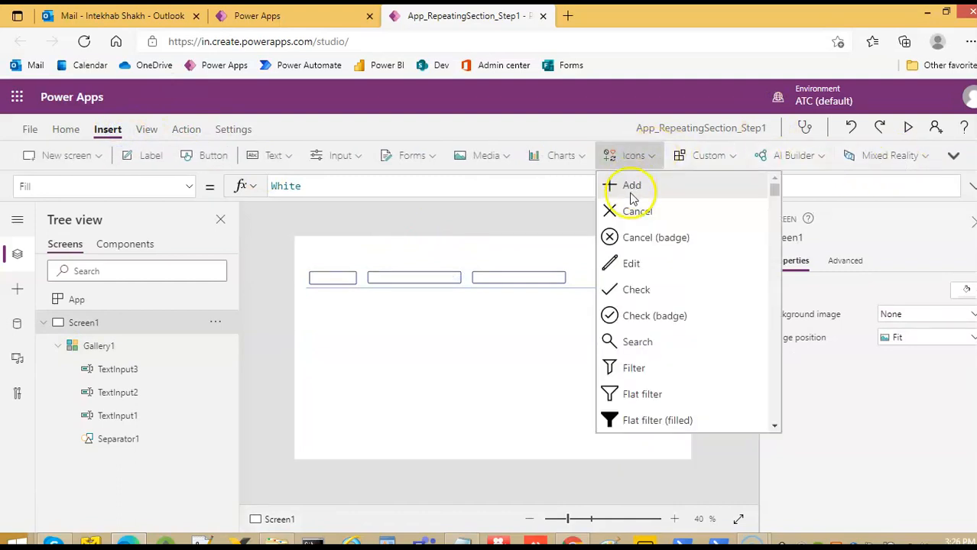
left_click(629, 190)
left_click_drag(323, 261, 325, 253)
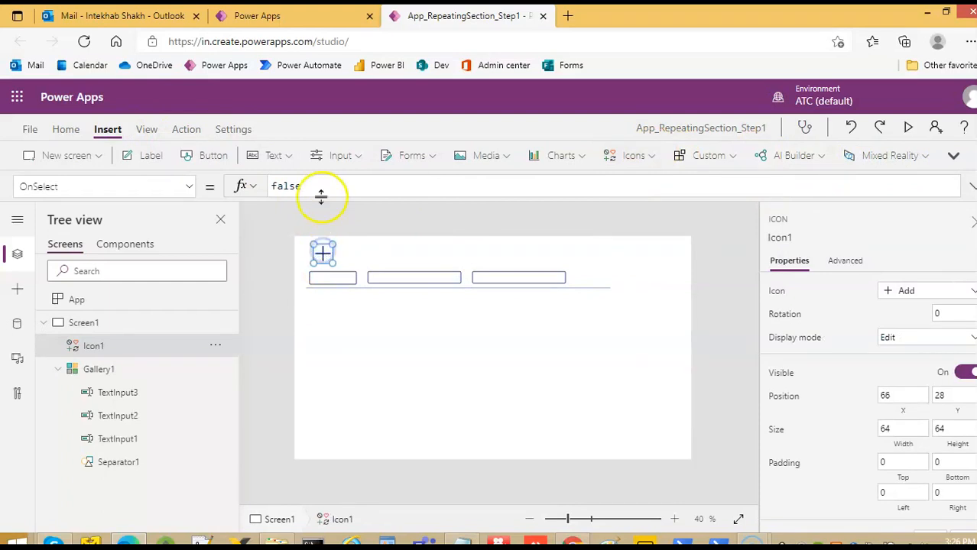
Set the Add icon's OnSelect formula to Collect(ColUsers, {ID:"",FirstName:"",LastName:""}).
left_click_drag(320, 187, 246, 181)
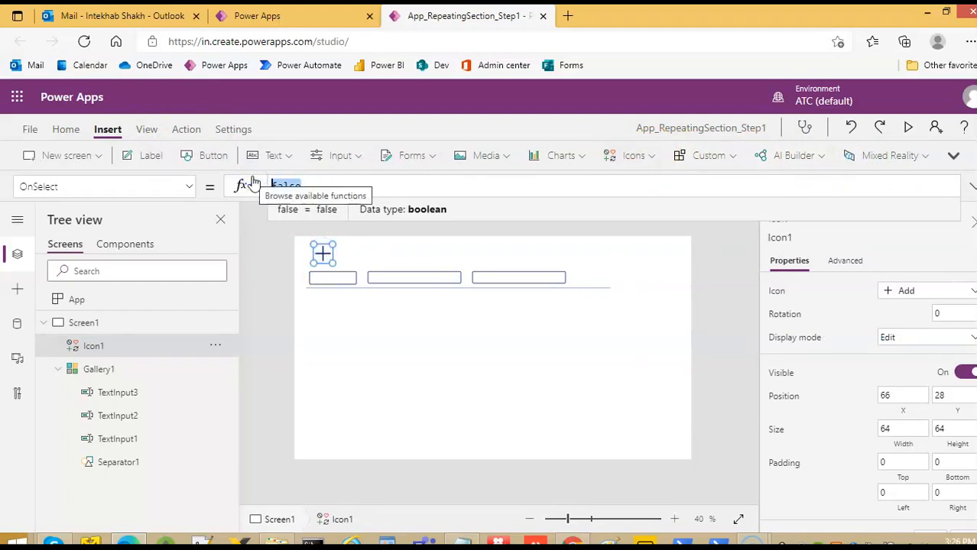
type("Collect(ColUsers")
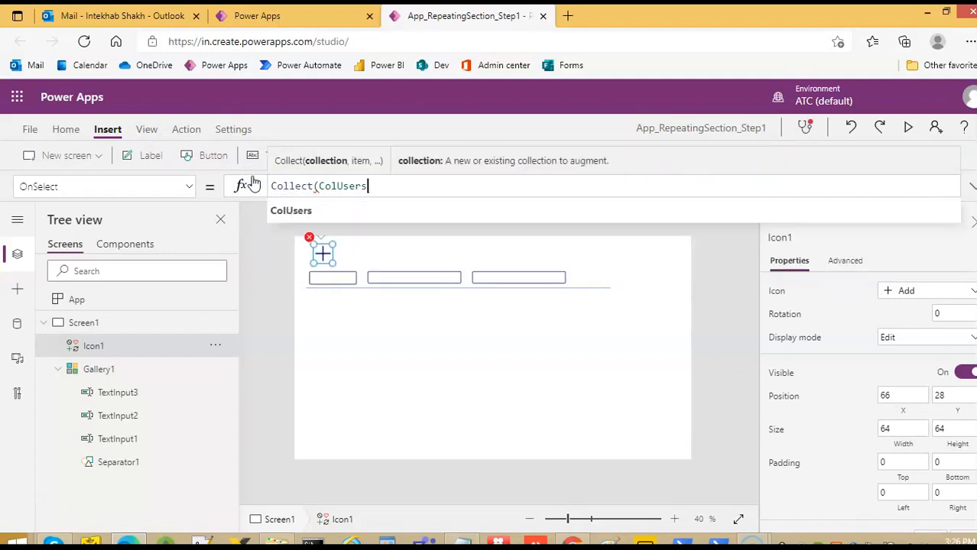
type(",")
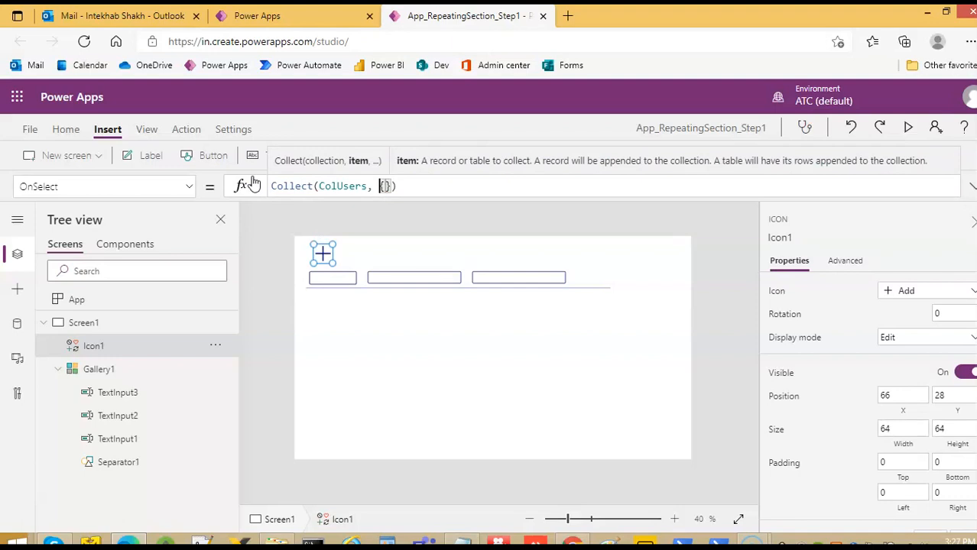
type("{ID:\"\",Fir")
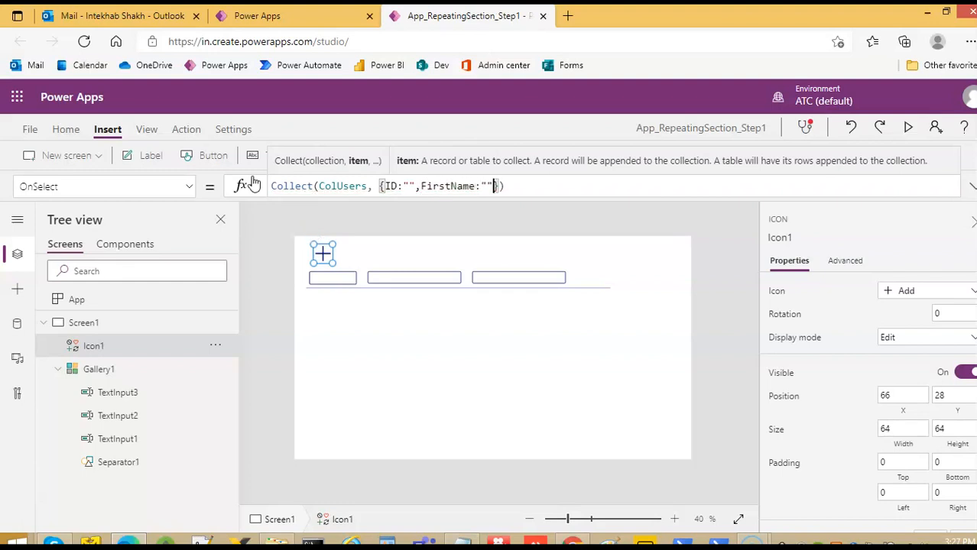
type("stNa")
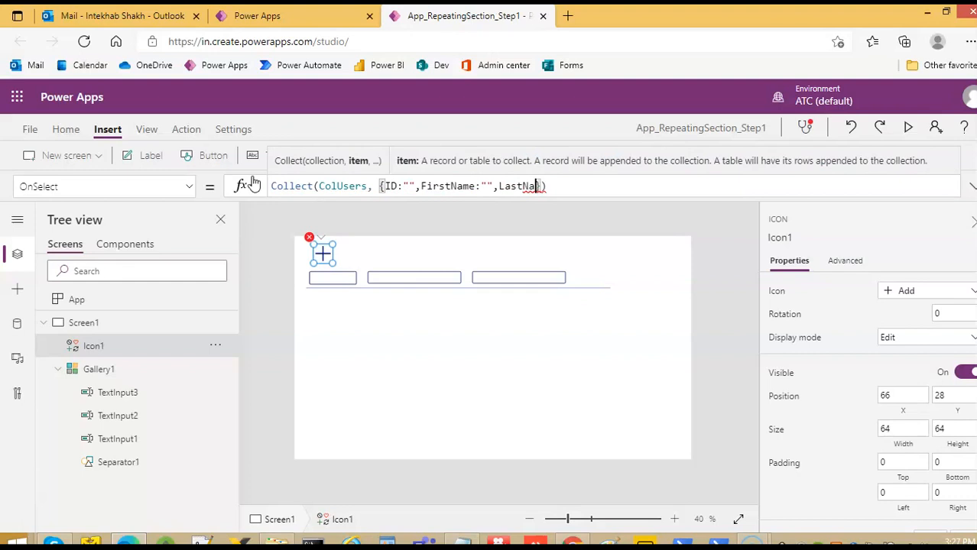
type("me:\"\"")
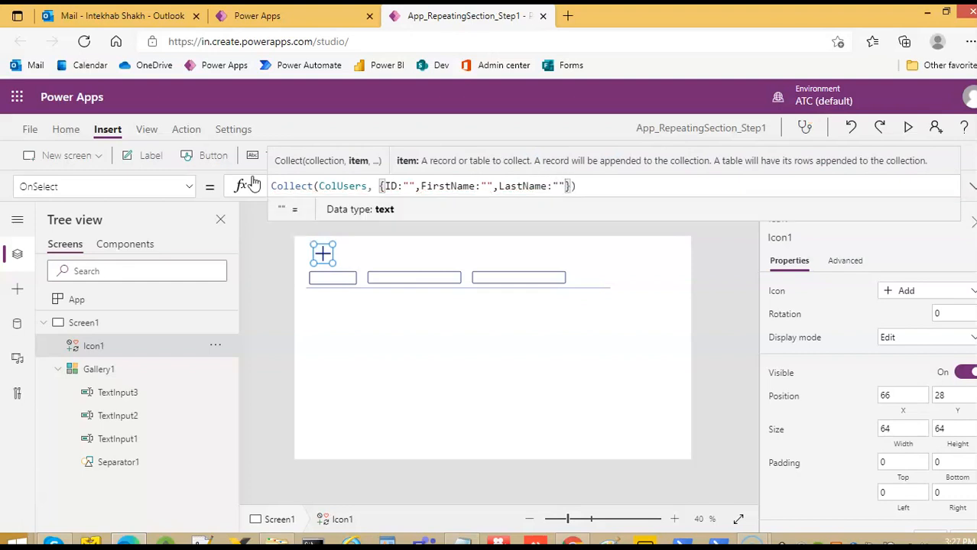
left_click(525, 372)
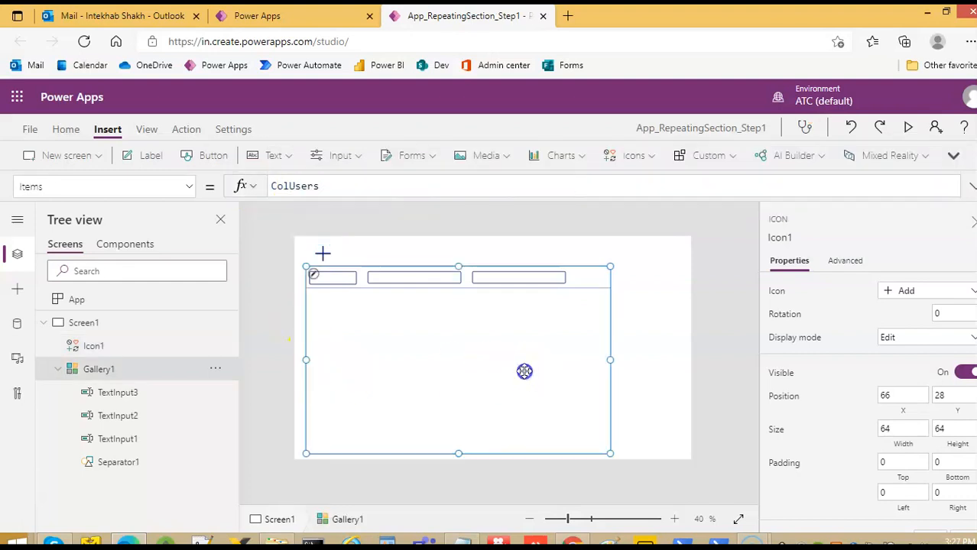
Preview the app, test the Add icon by appending three rows, and return to the editor with its tip dismissed.
left_click(909, 125)
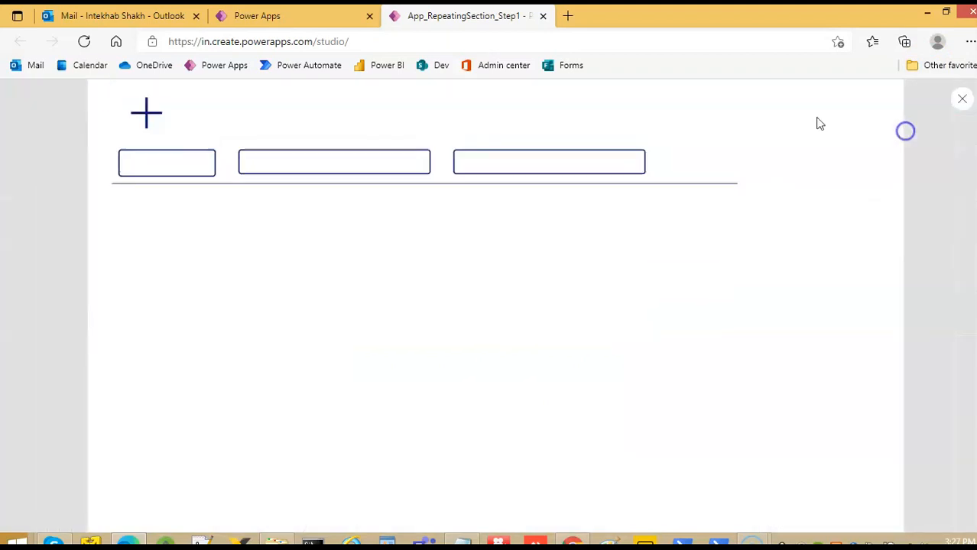
left_click(161, 123)
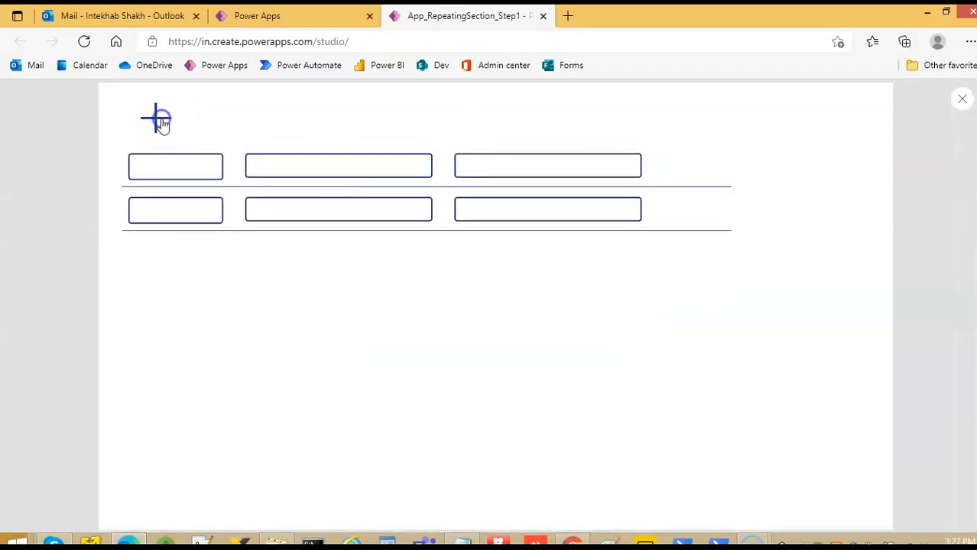
left_click(160, 123)
left_click(161, 122)
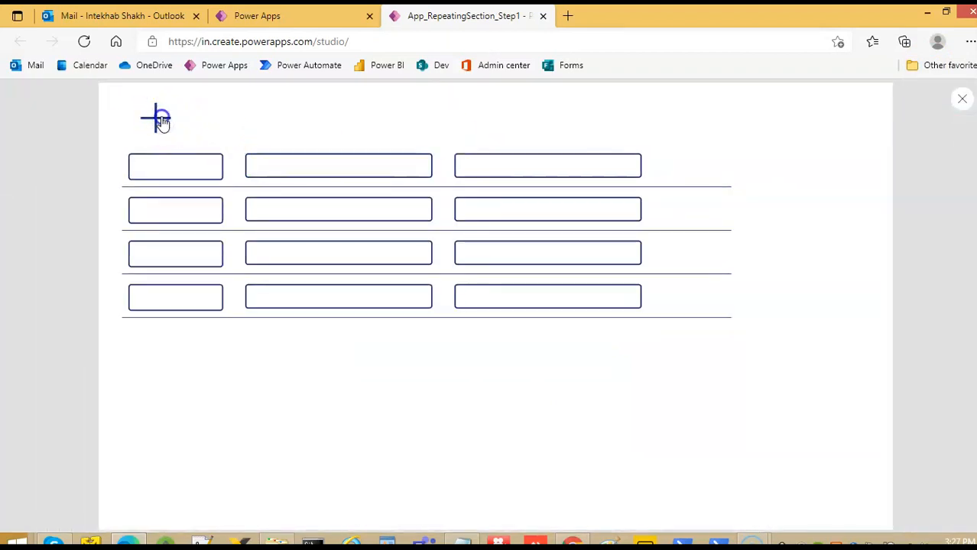
left_click(963, 104)
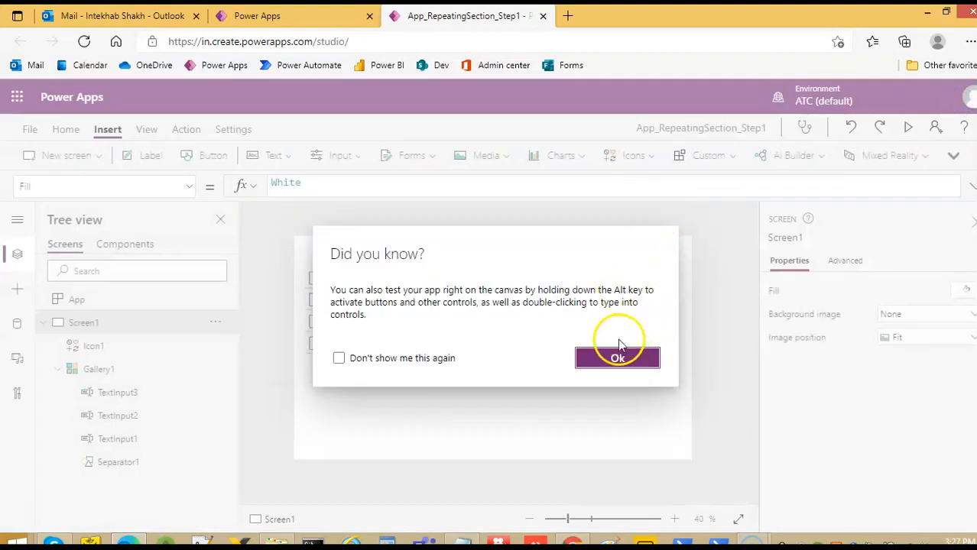
left_click(609, 361)
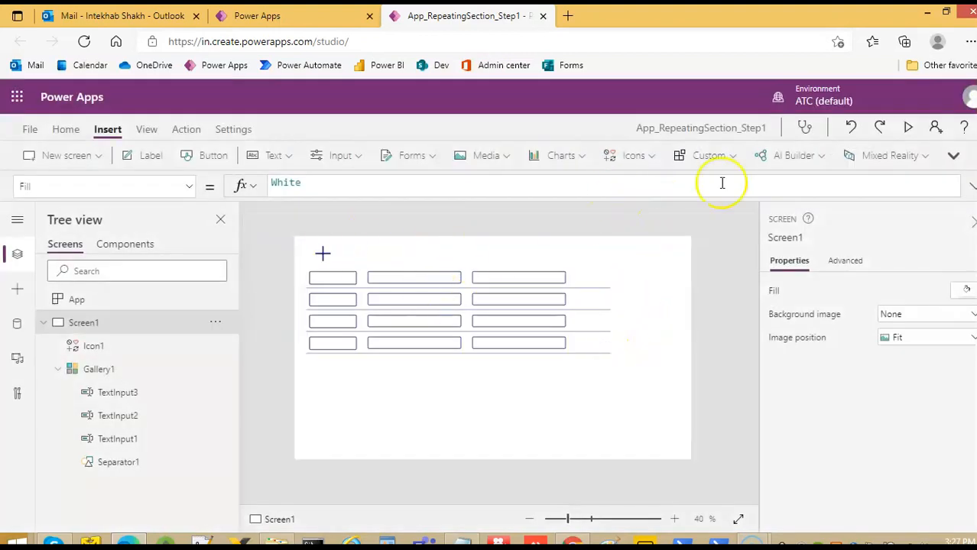
Insert a Cancel icon on Screen1 and place it beside the Add icon at X 170, Y 28.
left_click(654, 156)
left_click(632, 209)
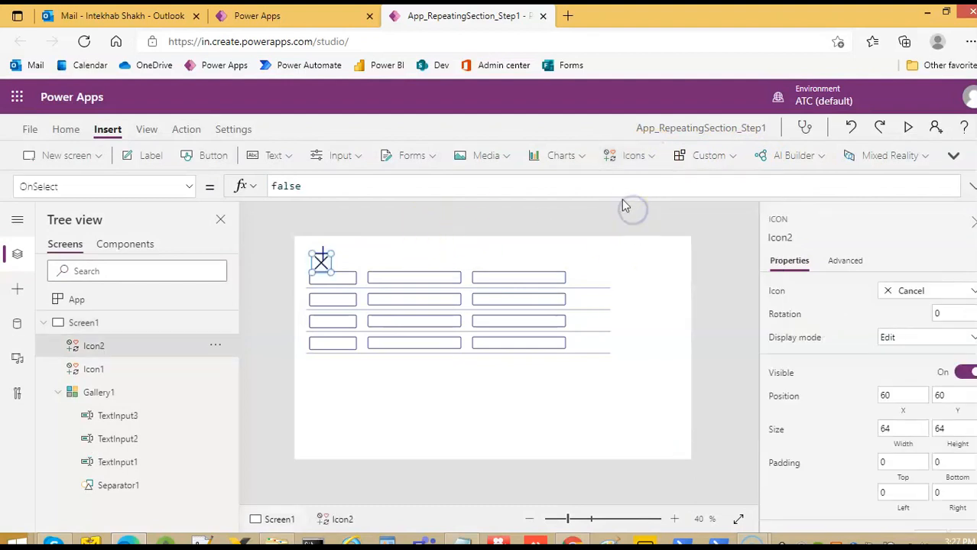
left_click_drag(328, 254, 354, 253)
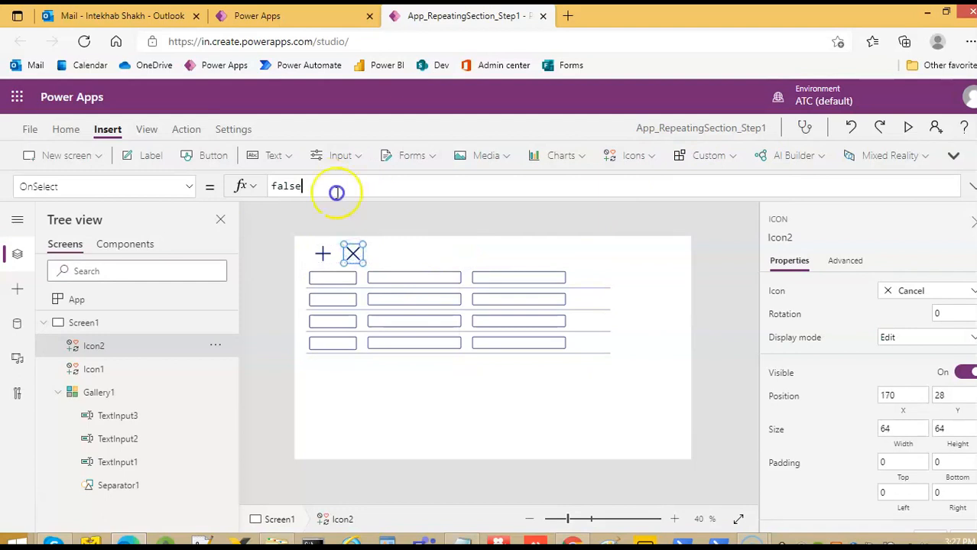
Set the Cancel icon's OnSelect formula to Clear(ColUsers).
left_click_drag(337, 192, 217, 189)
type("Clear(Col")
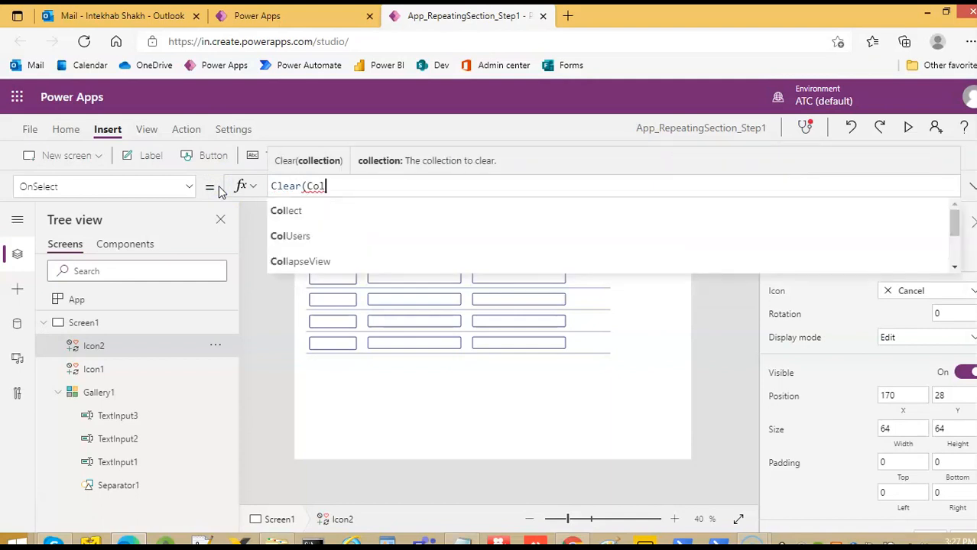
type("Users)")
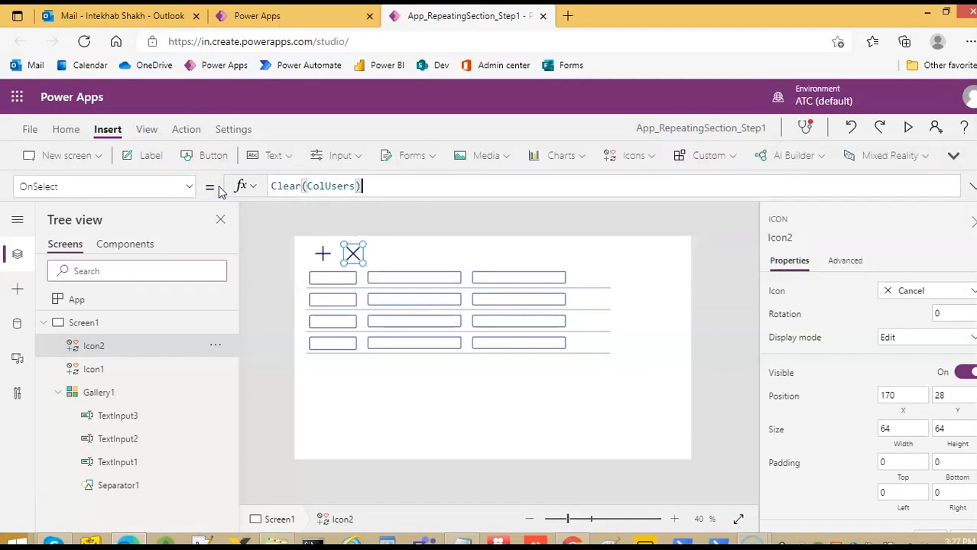
left_click(500, 394)
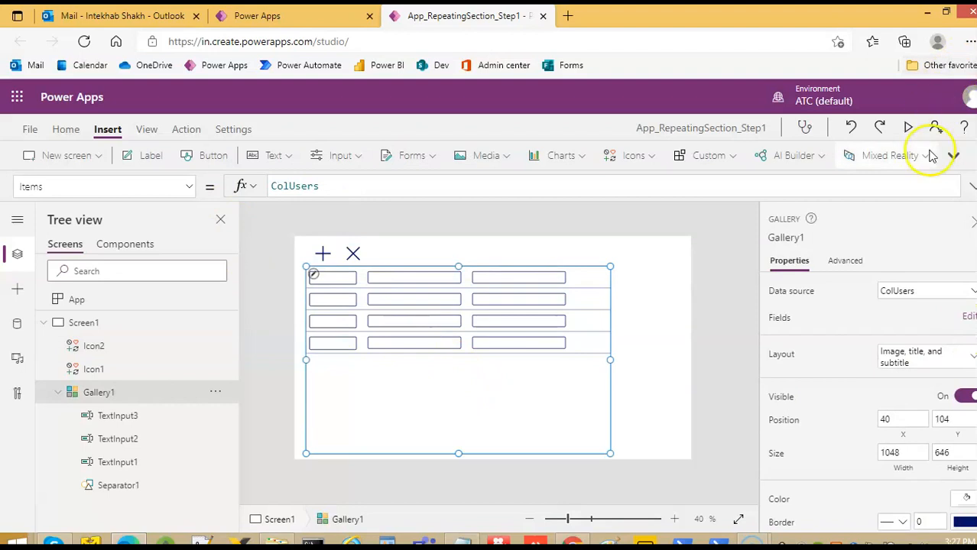
Preview the app and test both icons by repeatedly adding rows and clearing them all, ending with a clear.
left_click(907, 128)
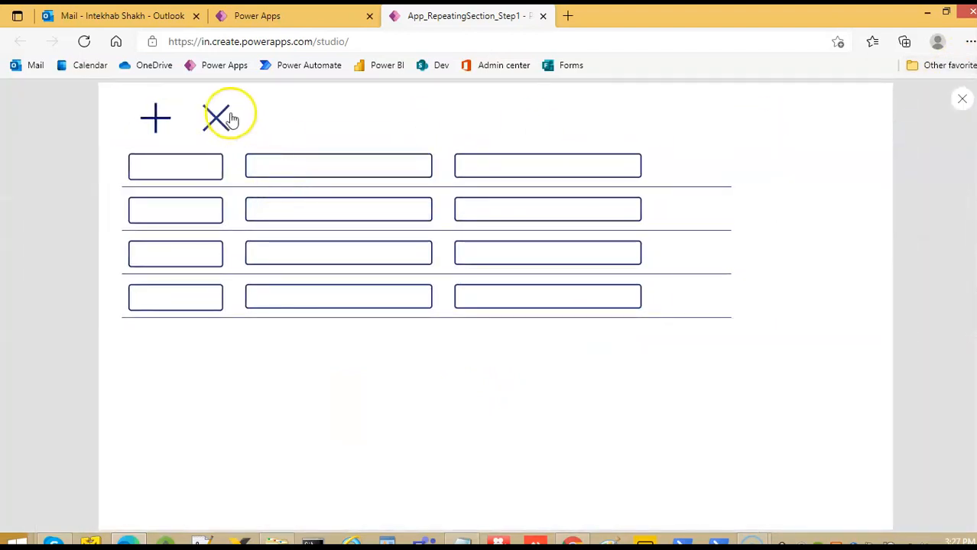
left_click(220, 117)
left_click(155, 119)
left_click(156, 120)
left_click(157, 121)
left_click(216, 117)
left_click(156, 120)
left_click(155, 120)
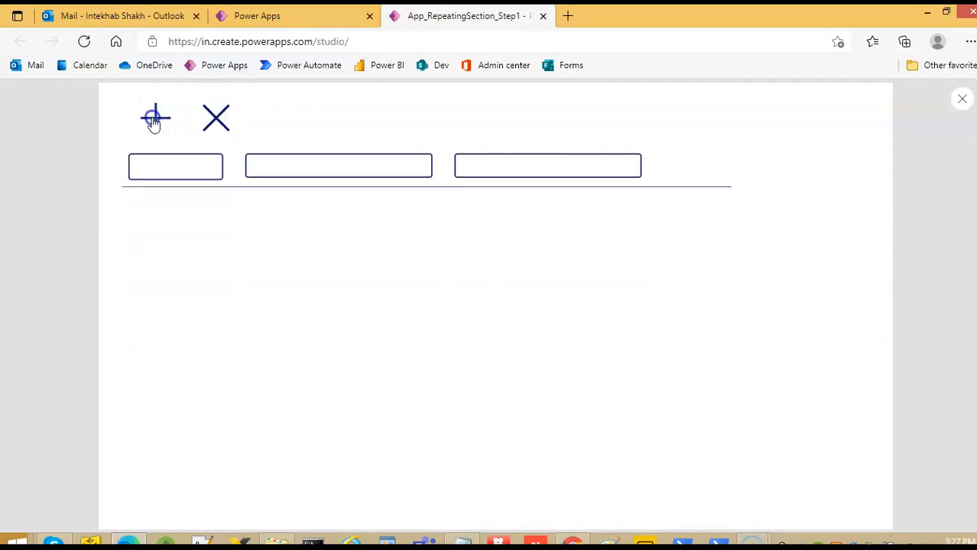
left_click(155, 119)
left_click(155, 120)
left_click(217, 117)
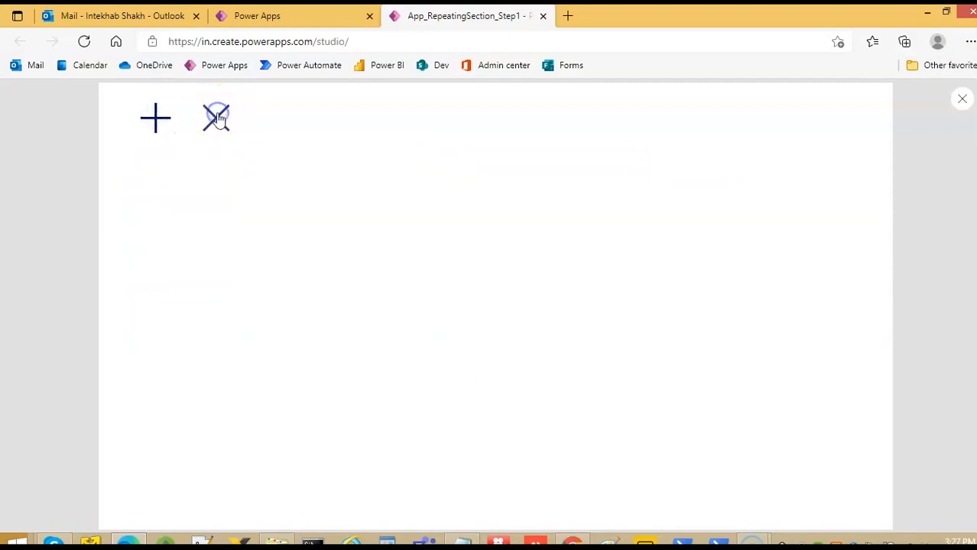